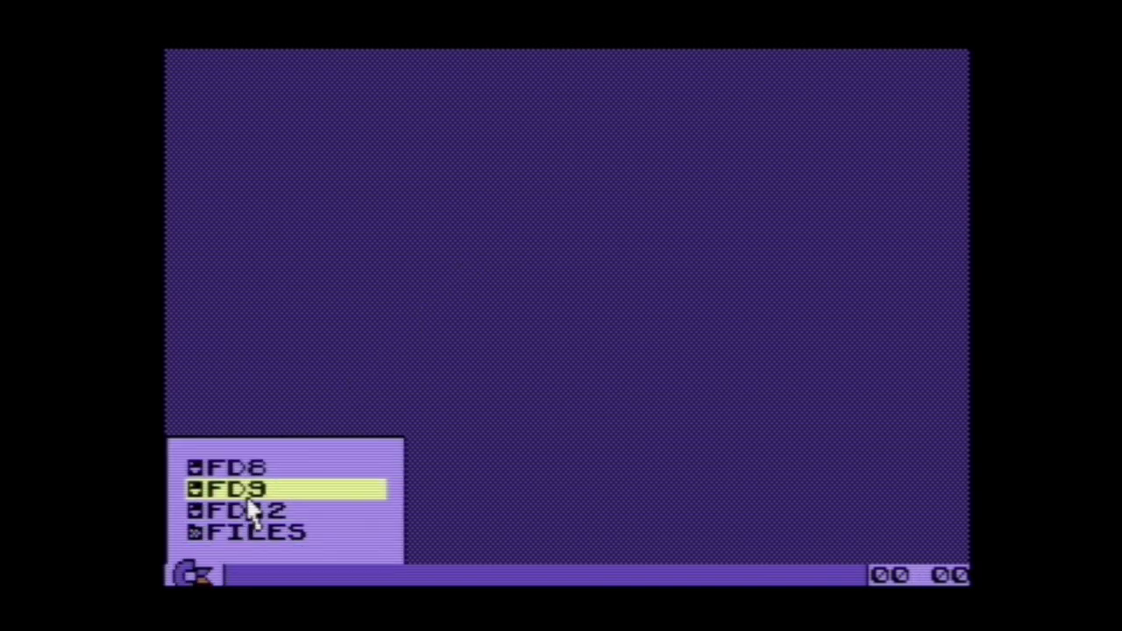
# Open FD9's GAMES folder, launch SKYRIM, and drag its window clear of the listing.
pyautogui.click(251, 491)
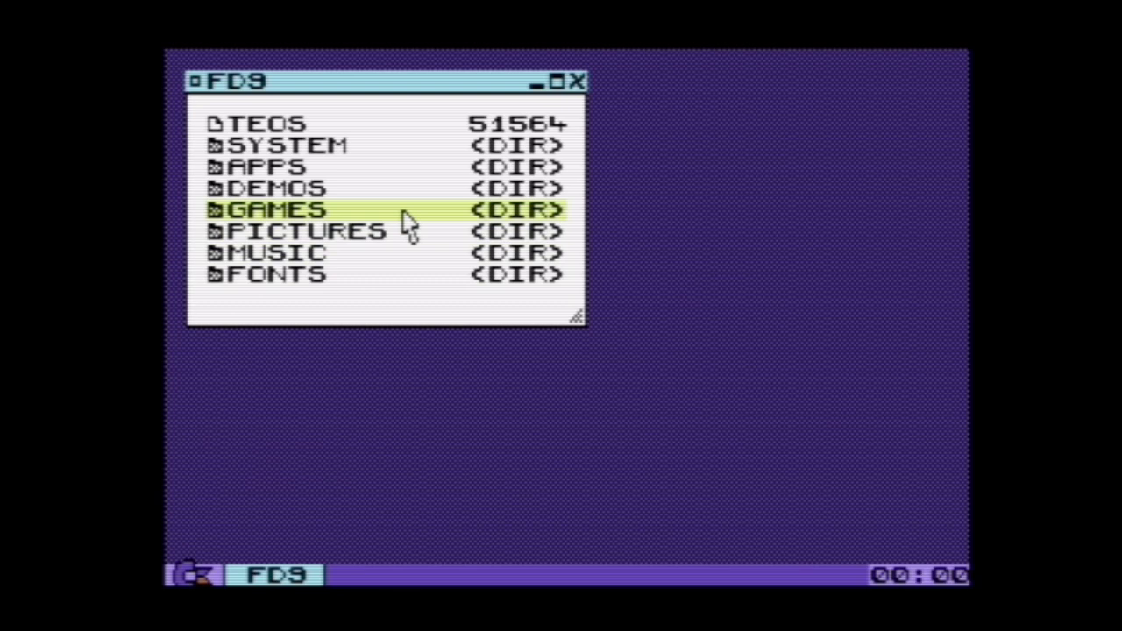
pyautogui.doubleClick(405, 214)
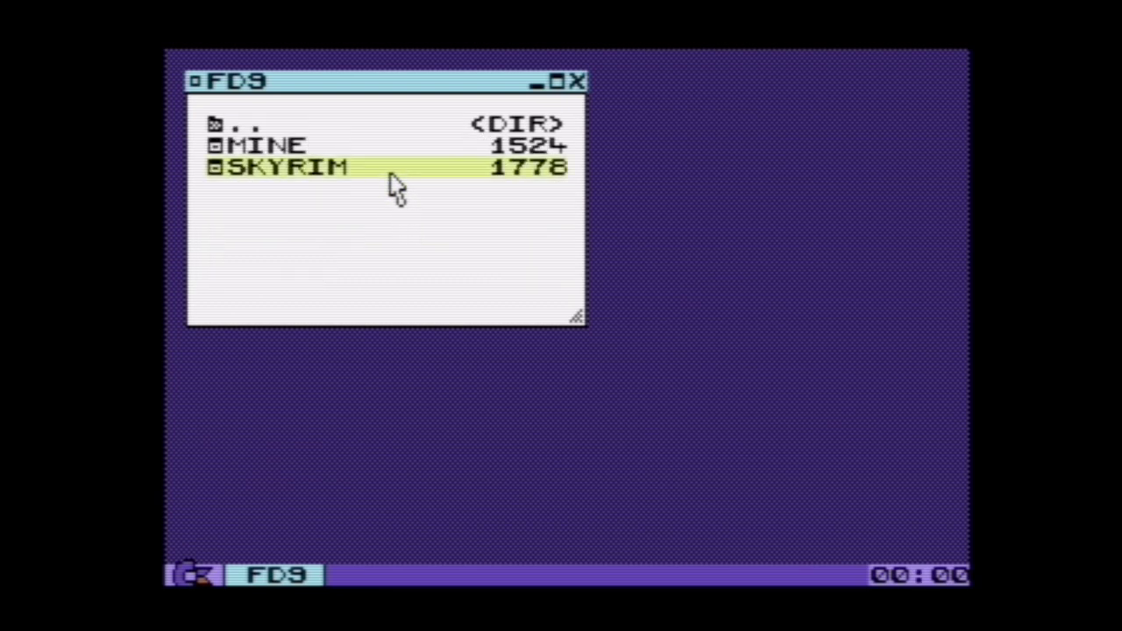
pyautogui.doubleClick(395, 188)
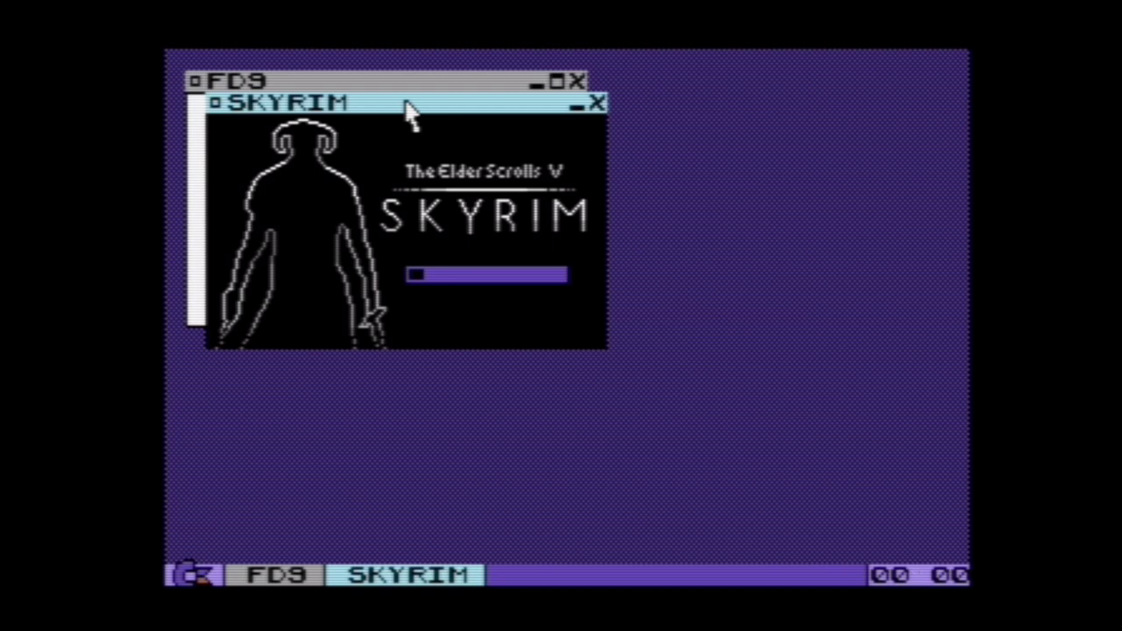
pyautogui.moveTo(408, 113); pyautogui.dragTo(536, 236)
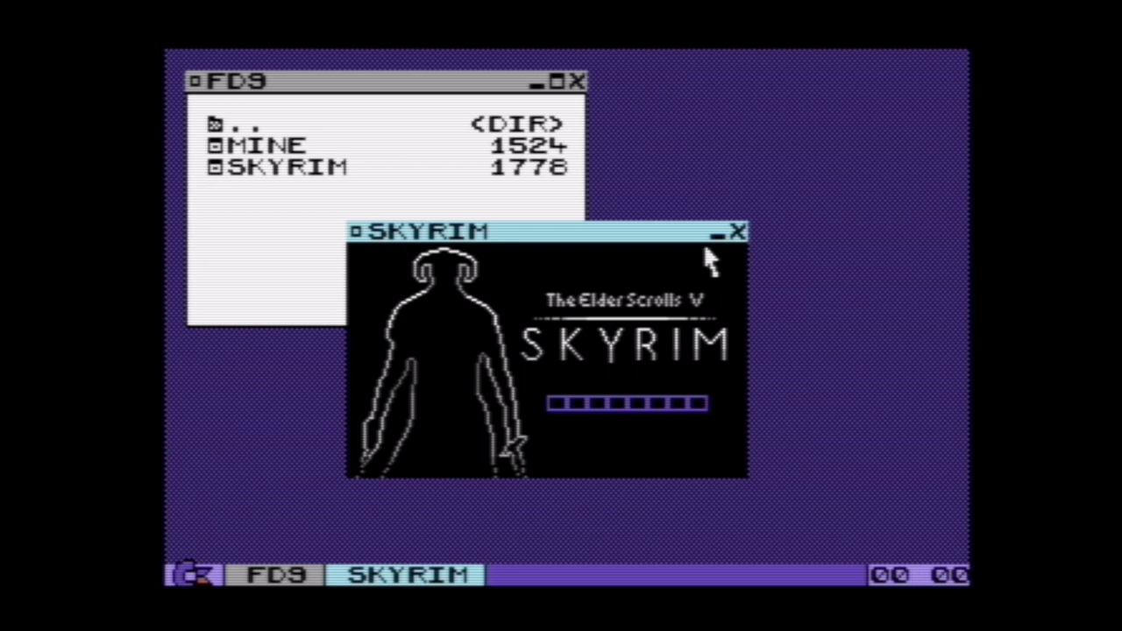
# Move the SKYRIM window to the lower right and minimise the FD9 window.
pyautogui.click(561, 250)
pyautogui.moveTo(563, 251); pyautogui.dragTo(718, 313)
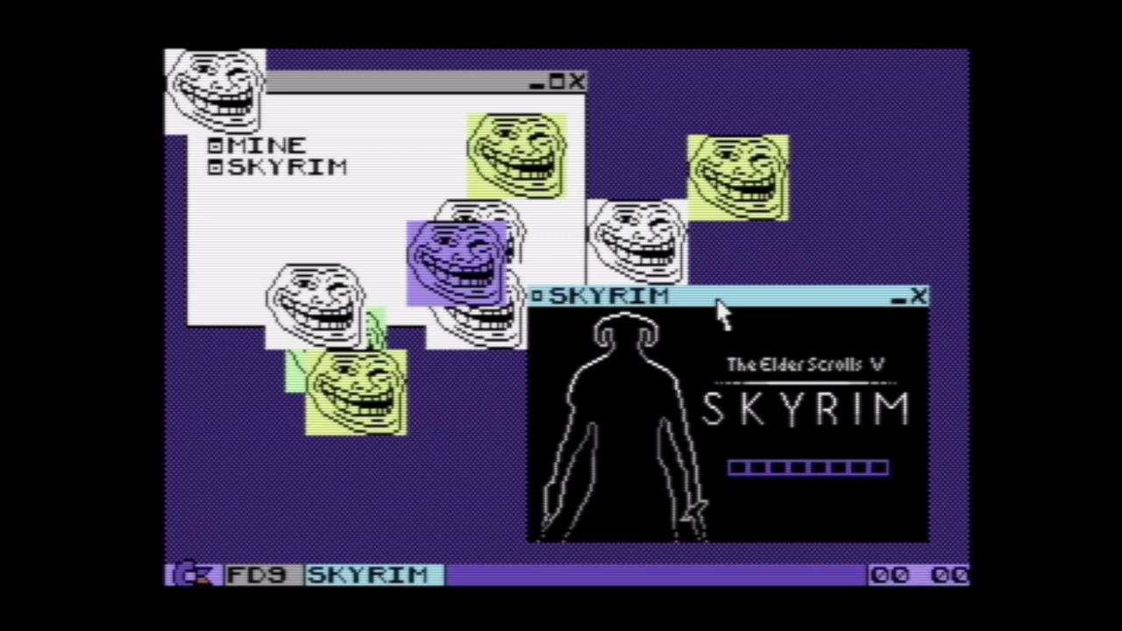
pyautogui.click(537, 82)
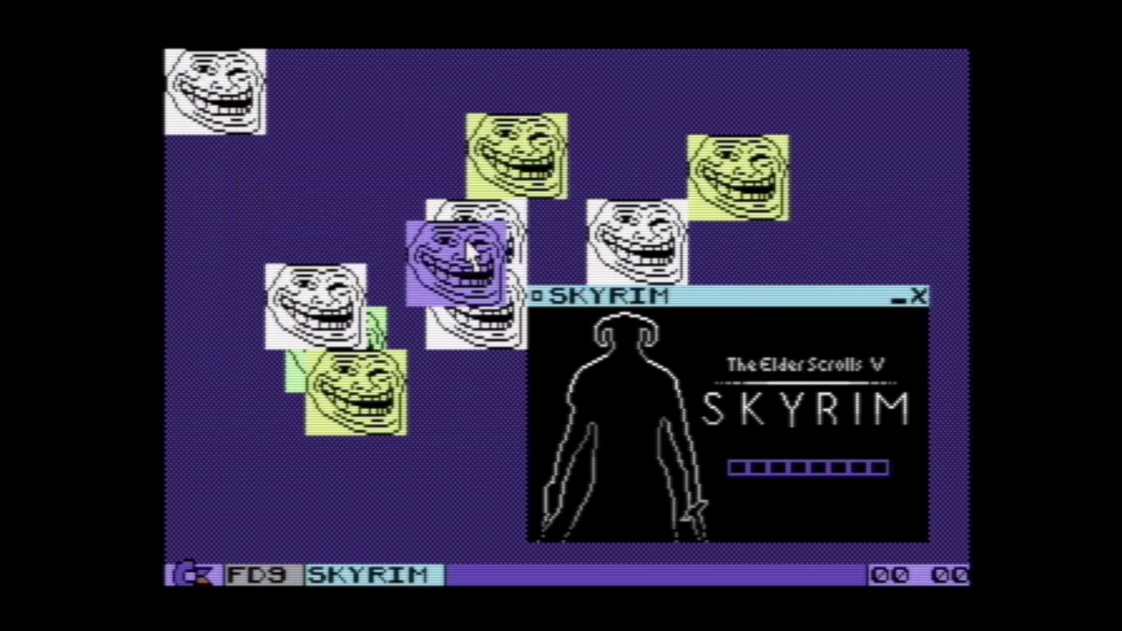
# Drag the purple, white, green and yellow troll faces apart, then shift SKYRIM slightly right.
pyautogui.moveTo(456, 235); pyautogui.dragTo(368, 101)
pyautogui.moveTo(312, 275); pyautogui.dragTo(264, 242)
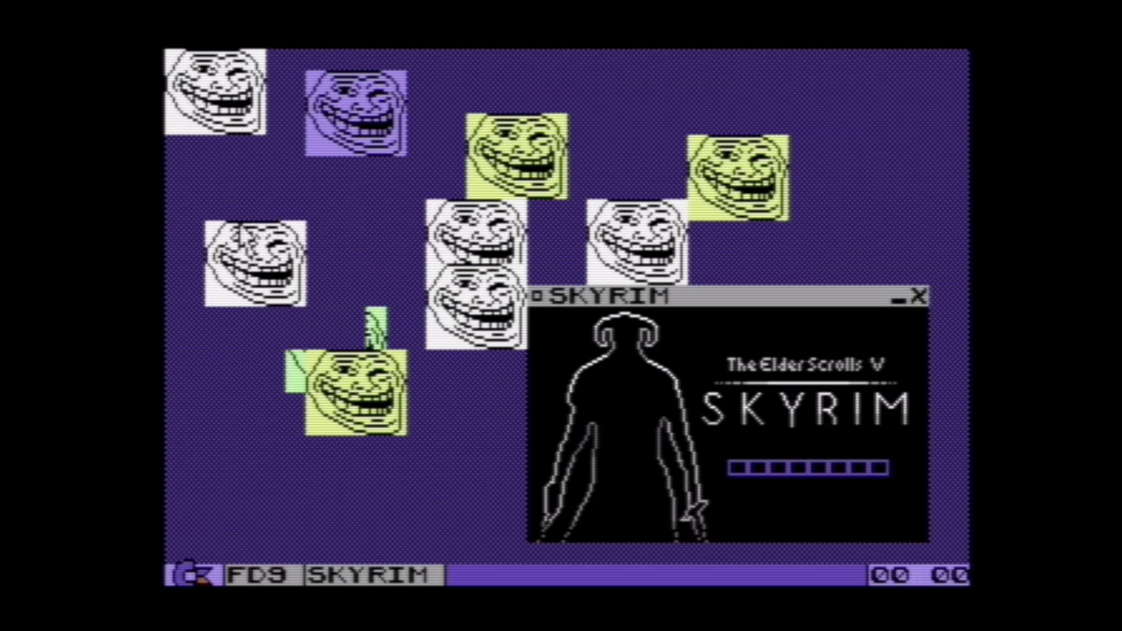
pyautogui.moveTo(338, 302); pyautogui.dragTo(356, 241)
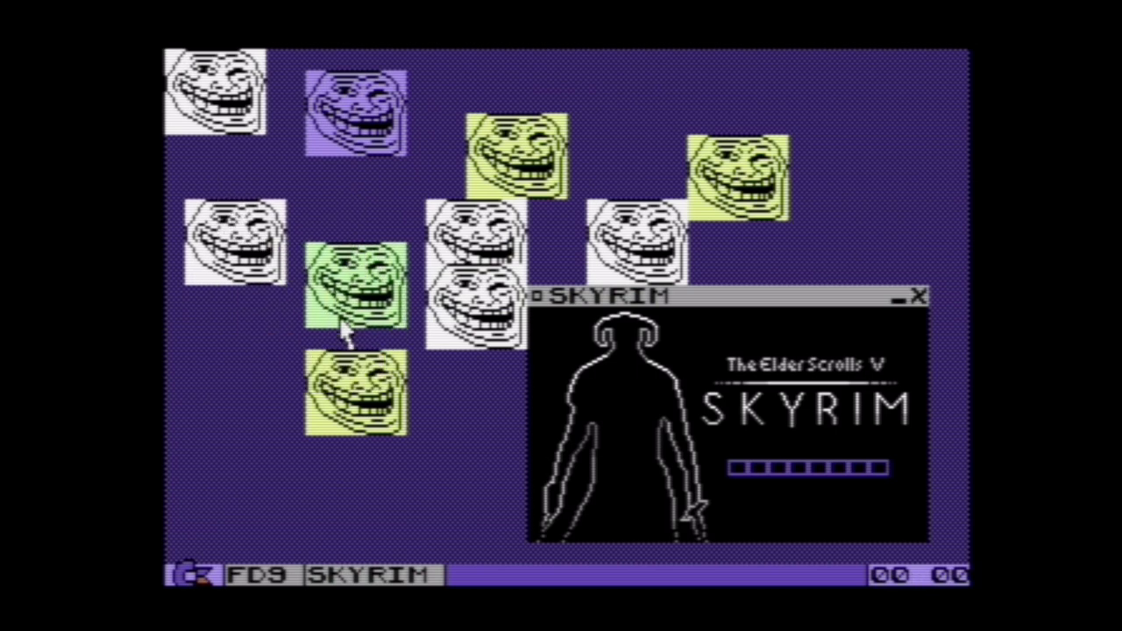
pyautogui.moveTo(343, 366); pyautogui.dragTo(243, 389)
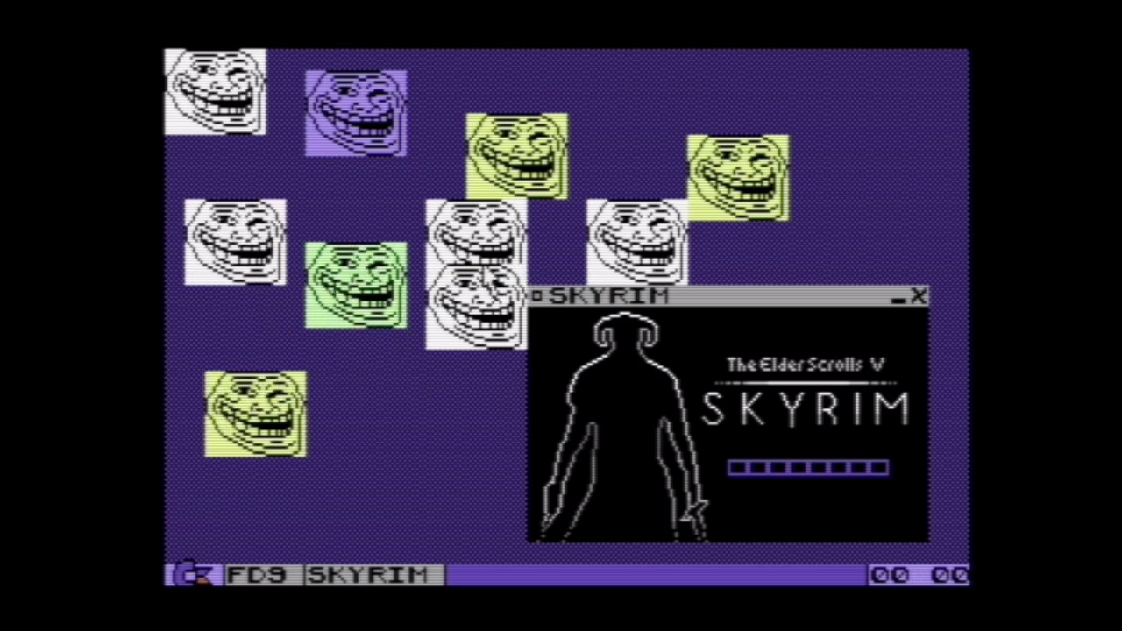
pyautogui.moveTo(470, 282); pyautogui.dragTo(422, 368)
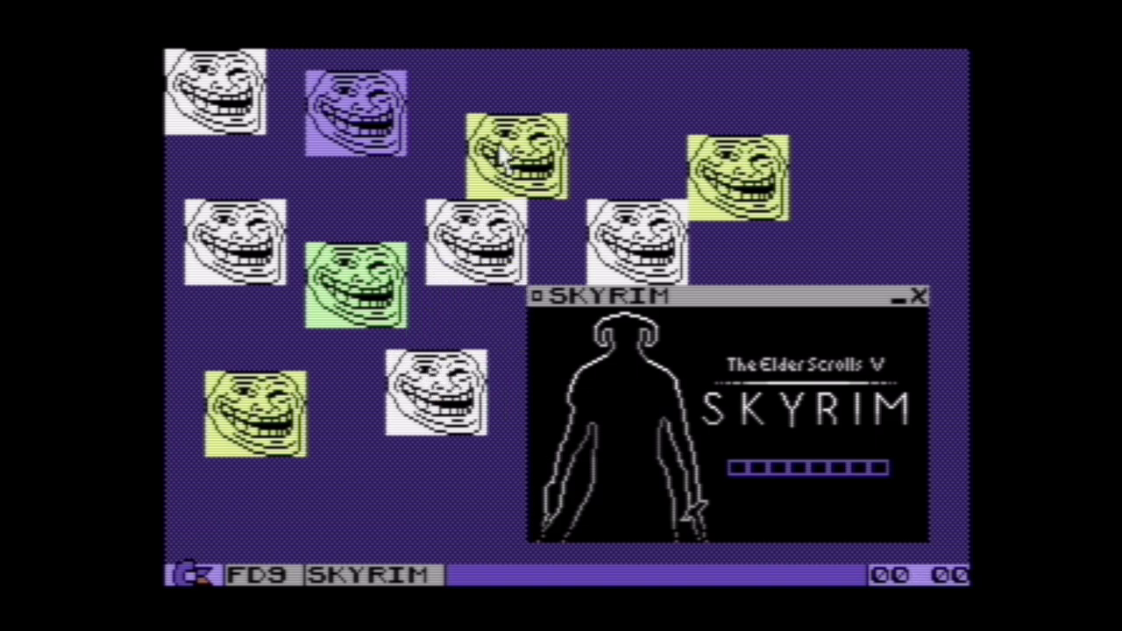
pyautogui.moveTo(517, 127); pyautogui.dragTo(517, 84)
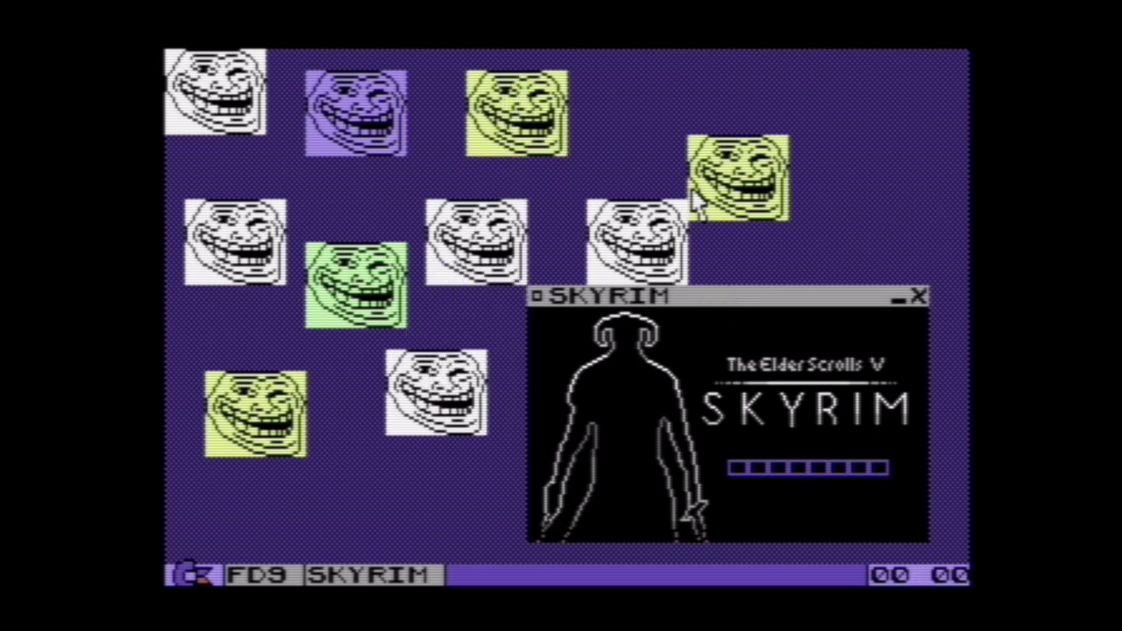
pyautogui.moveTo(724, 171); pyautogui.dragTo(744, 127)
pyautogui.moveTo(621, 219); pyautogui.dragTo(602, 195)
pyautogui.moveTo(627, 284); pyautogui.dragTo(789, 221)
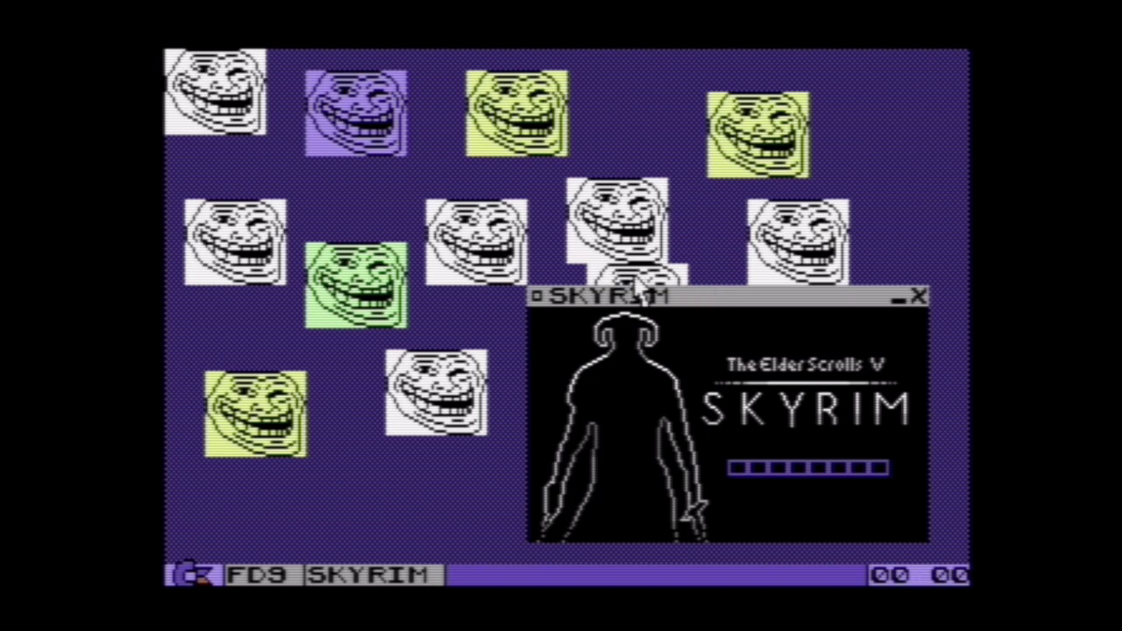
pyautogui.moveTo(637, 275); pyautogui.dragTo(640, 59)
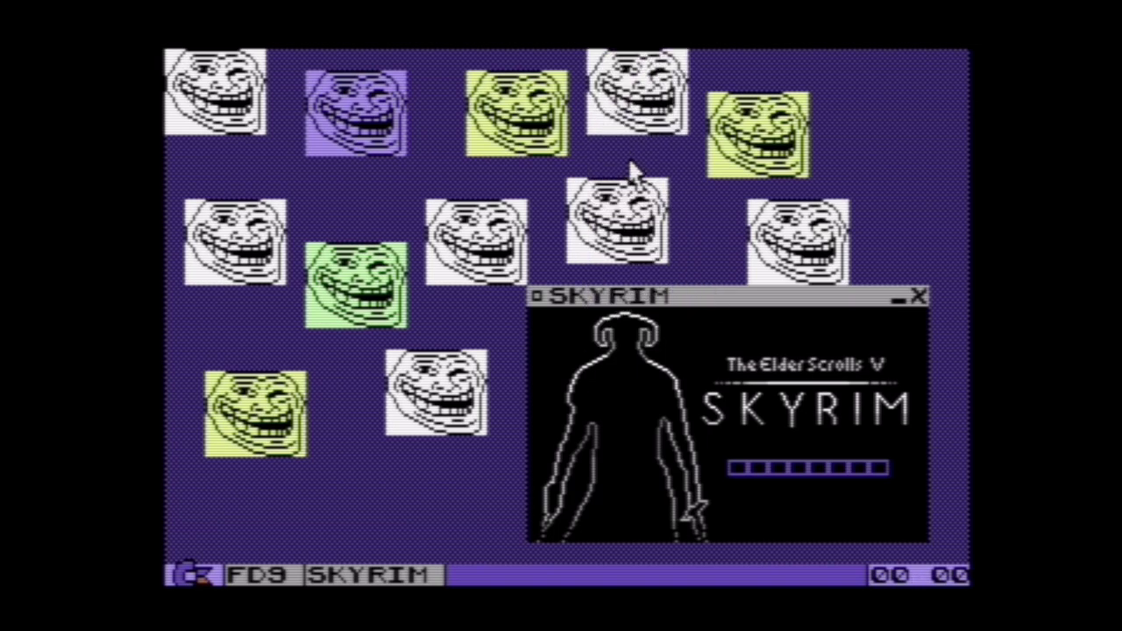
pyautogui.moveTo(634, 300); pyautogui.dragTo(654, 300)
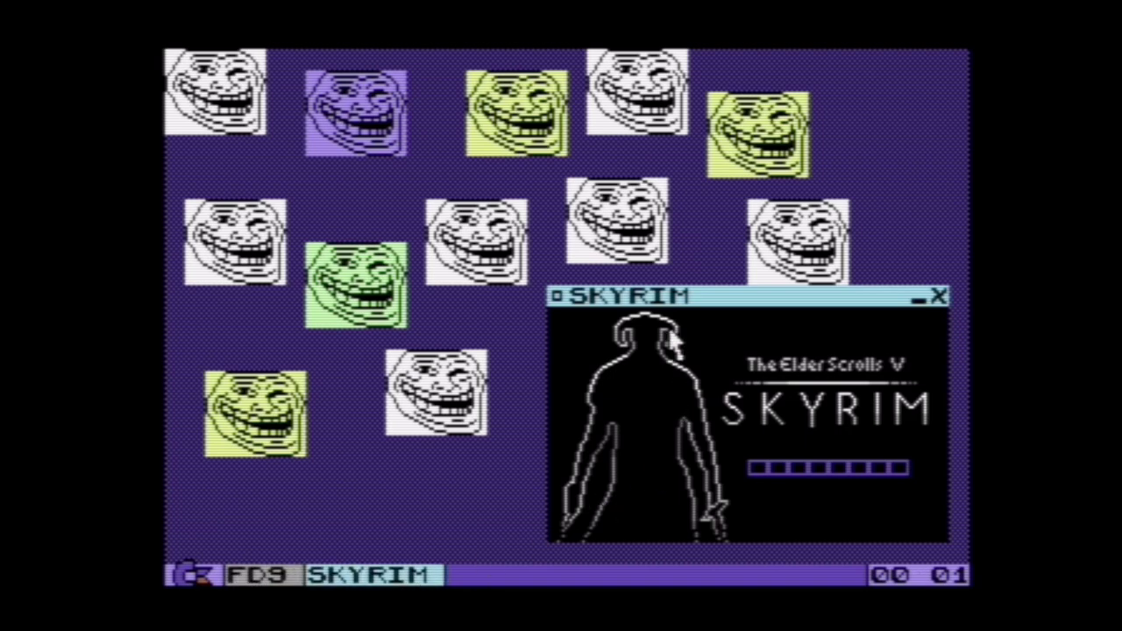
# Toggle focus on SKYRIM and shift the upper-right yellow and white troll faces.
pyautogui.click(789, 247)
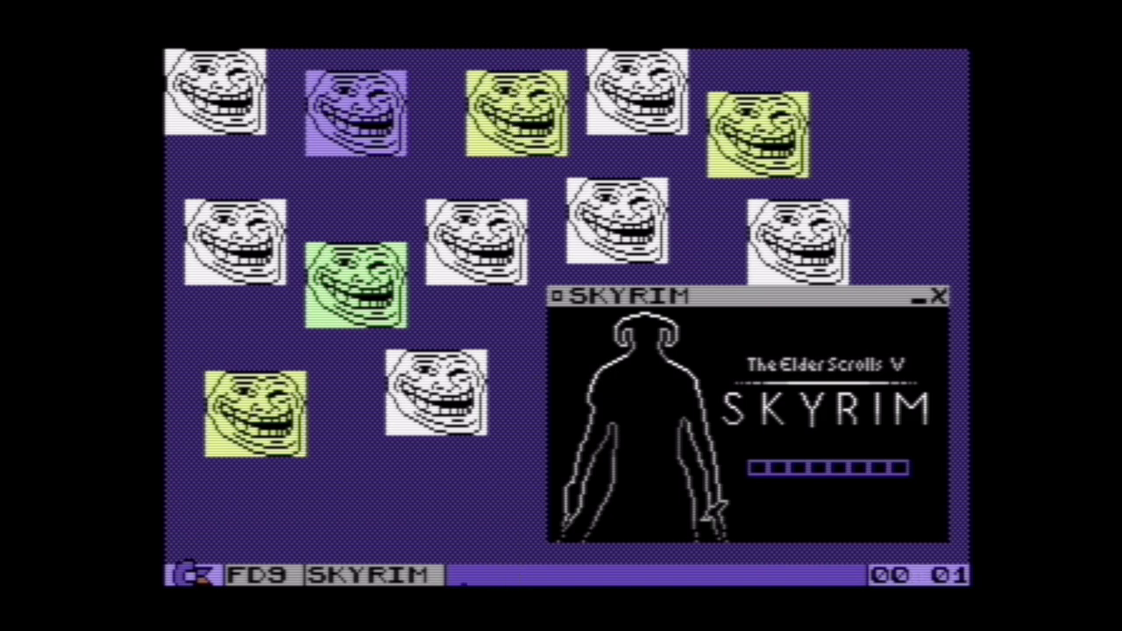
pyautogui.click(642, 298)
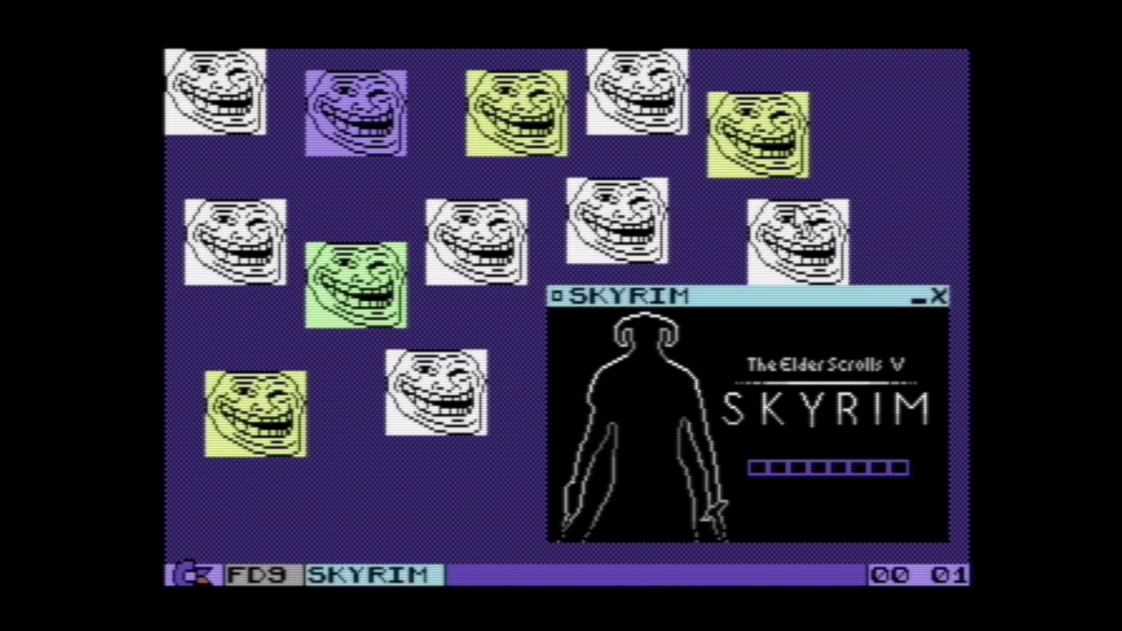
pyautogui.click(795, 216)
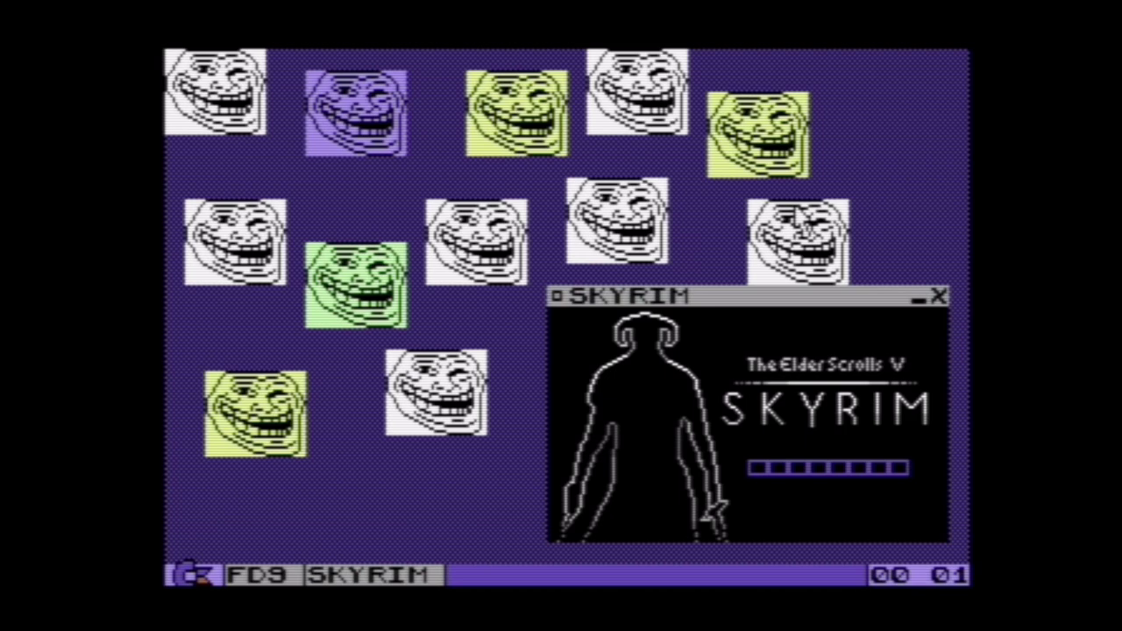
pyautogui.click(728, 394)
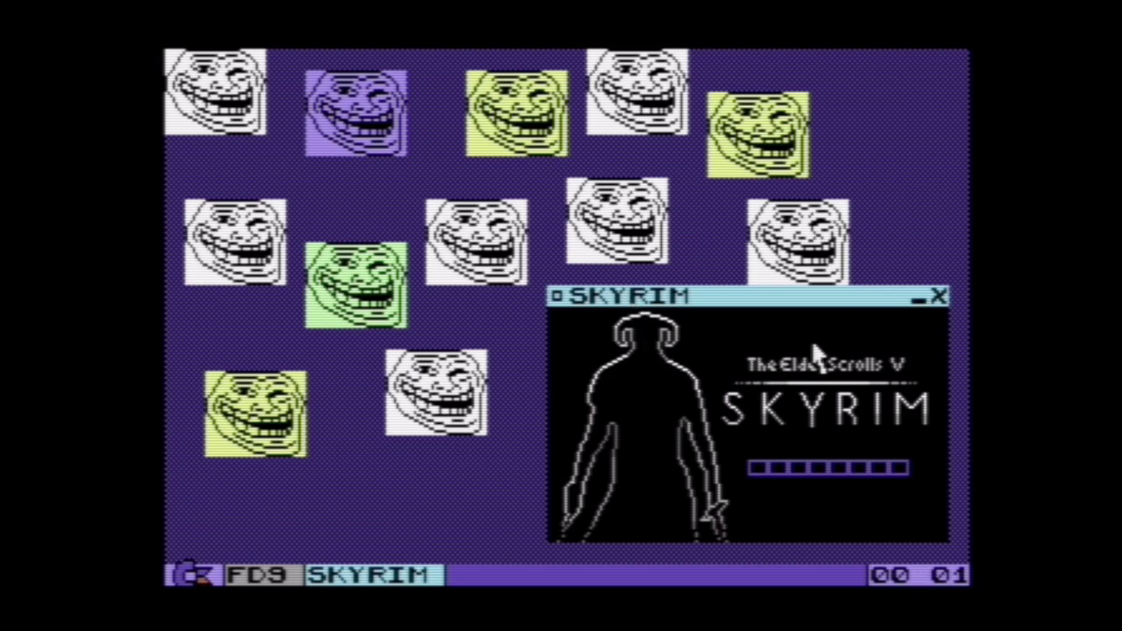
pyautogui.moveTo(784, 112); pyautogui.dragTo(843, 90)
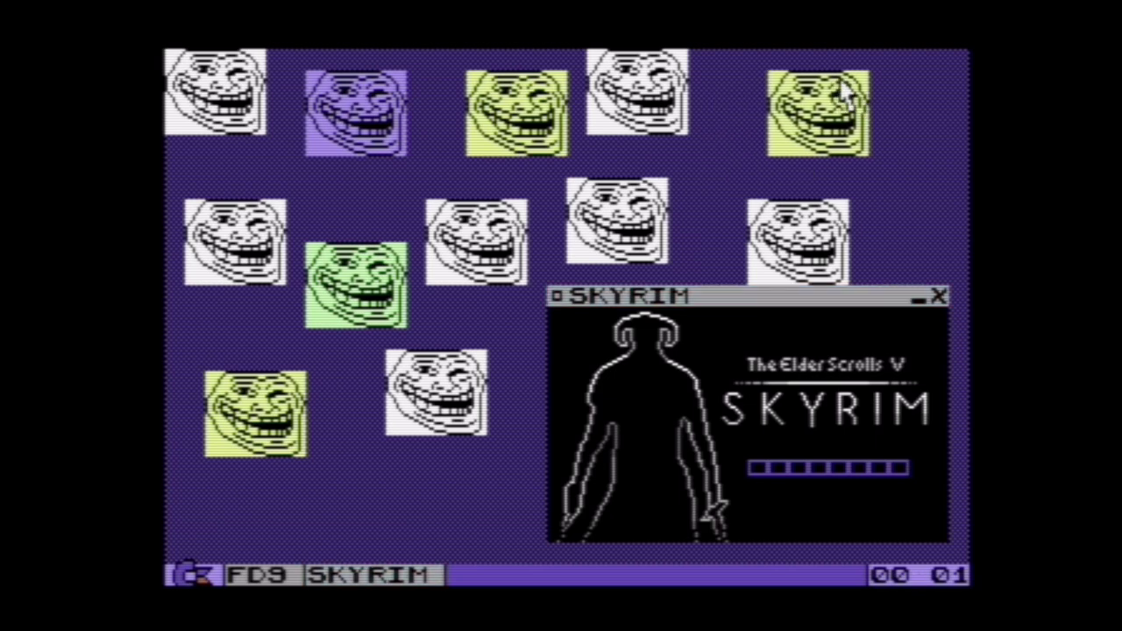
pyautogui.moveTo(806, 201); pyautogui.dragTo(767, 179)
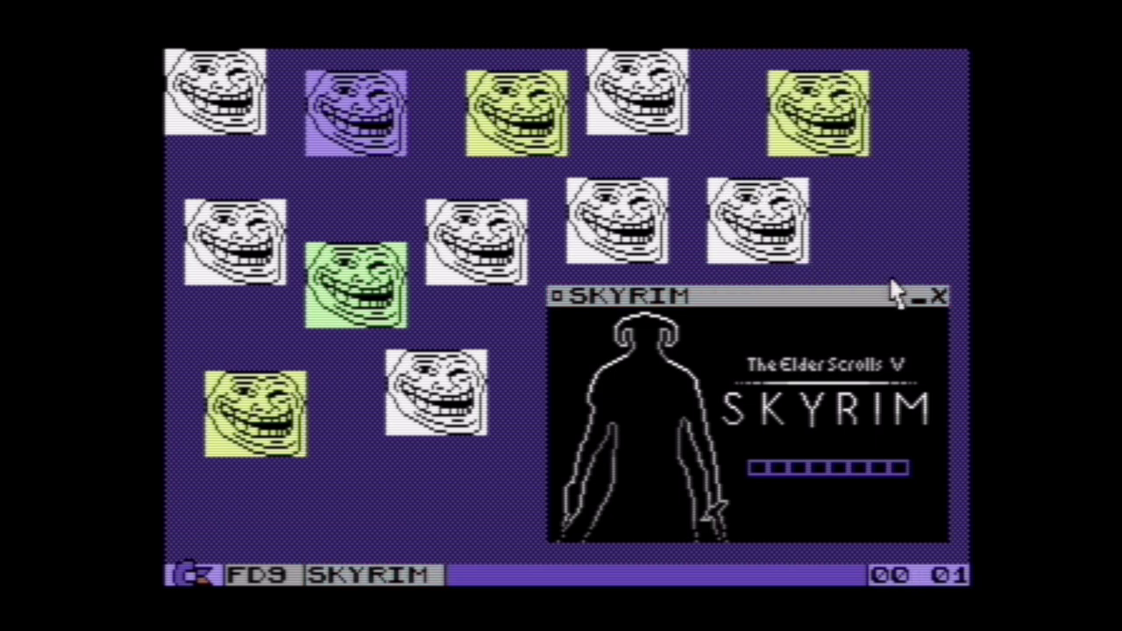
pyautogui.click(840, 299)
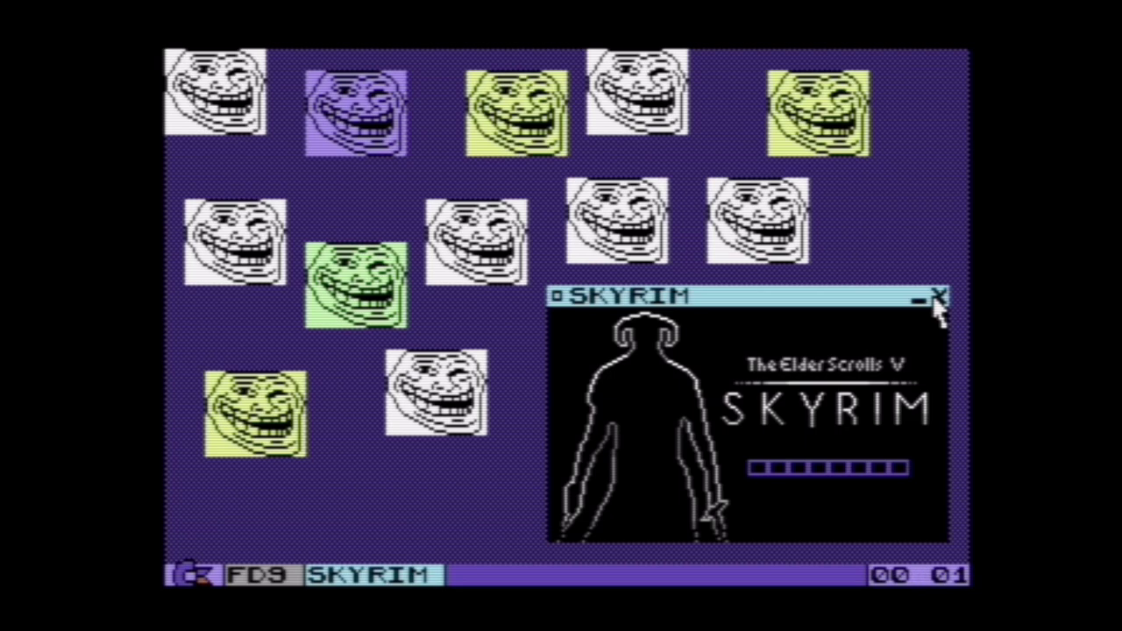
# Close SKYRIM to clear the trolls, then restore the FD9 window from the C= menu.
pyautogui.click(936, 296)
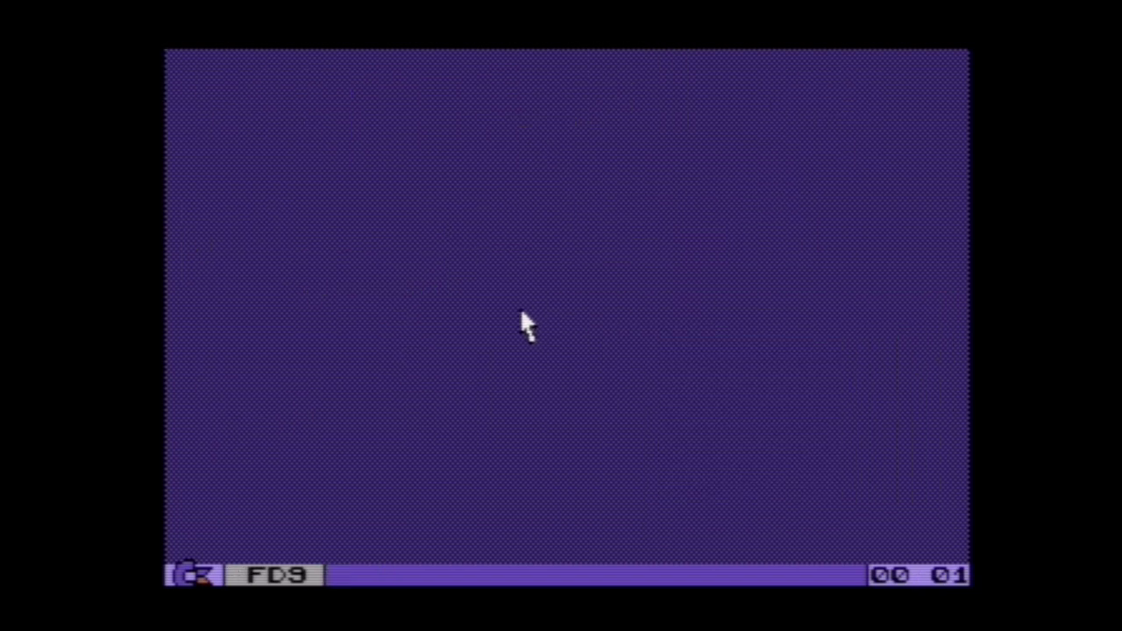
pyautogui.click(189, 573)
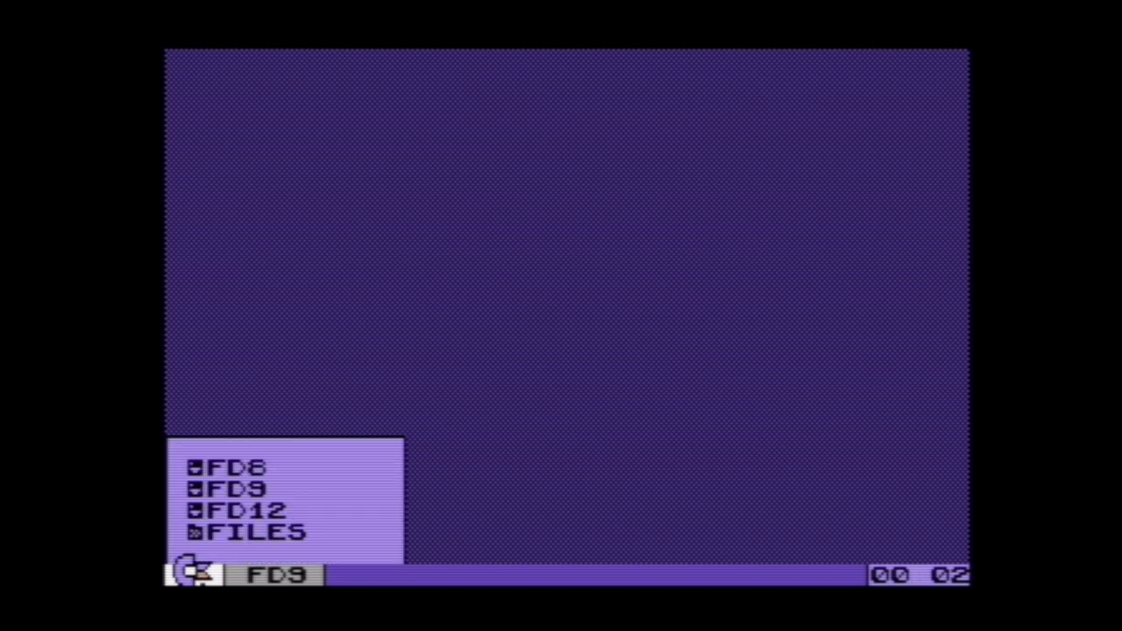
pyautogui.press('Return')
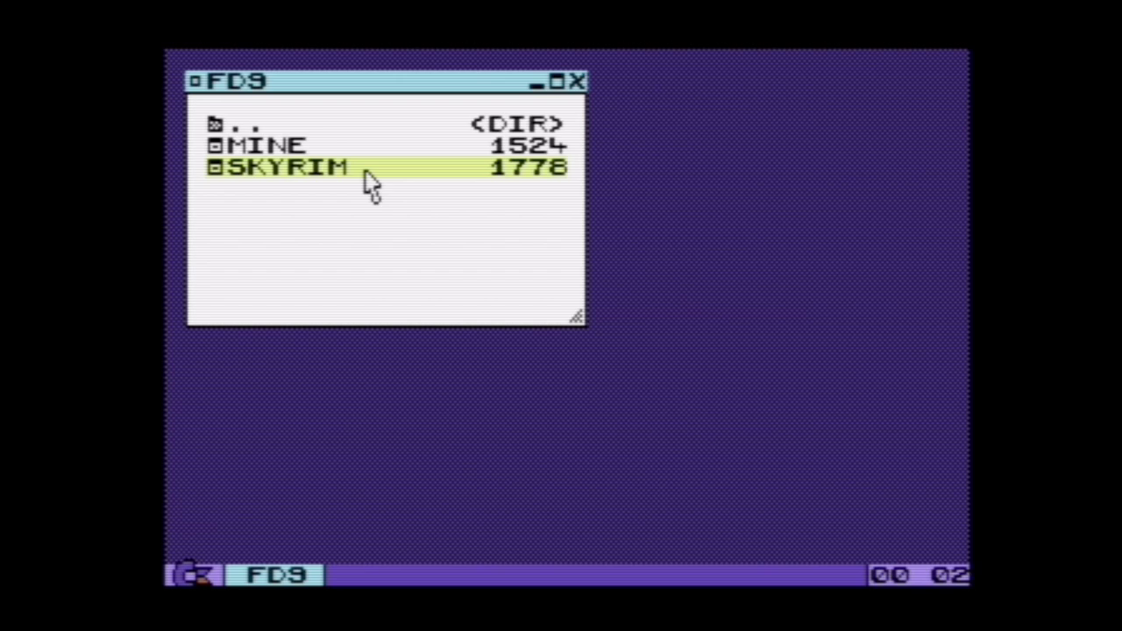
pyautogui.rightClick(366, 173)
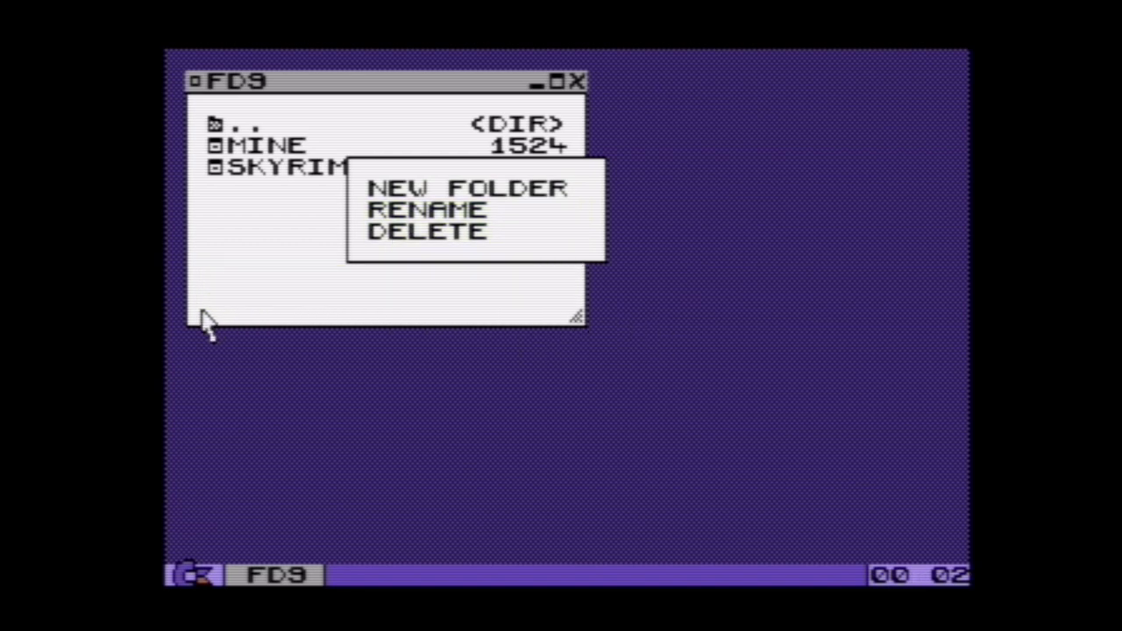
pyautogui.click(476, 394)
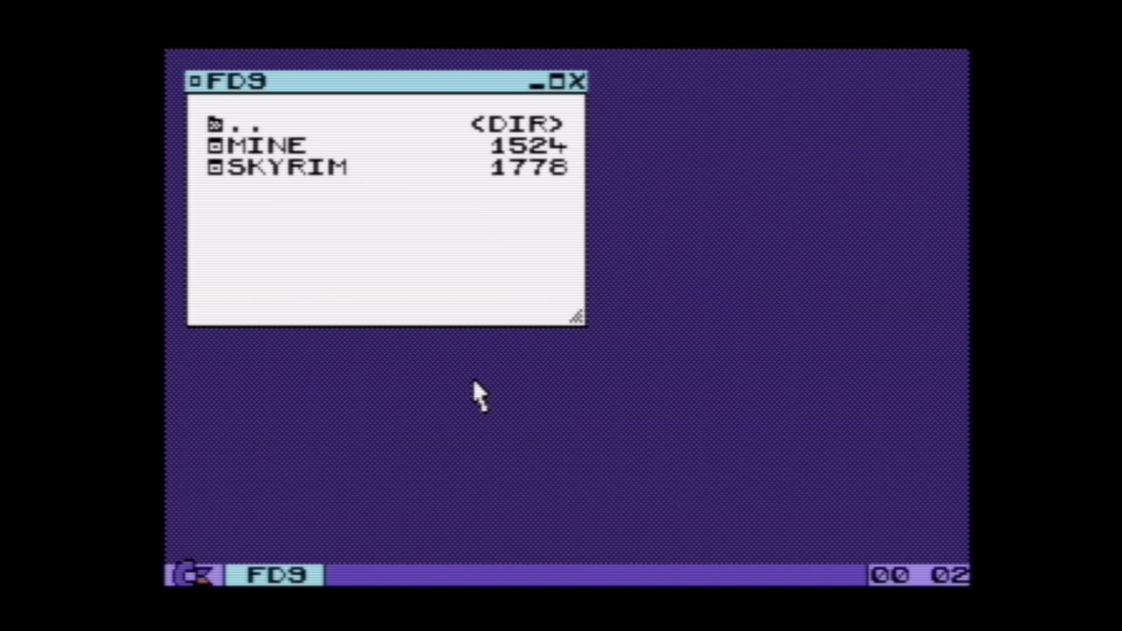
pyautogui.rightClick(422, 173)
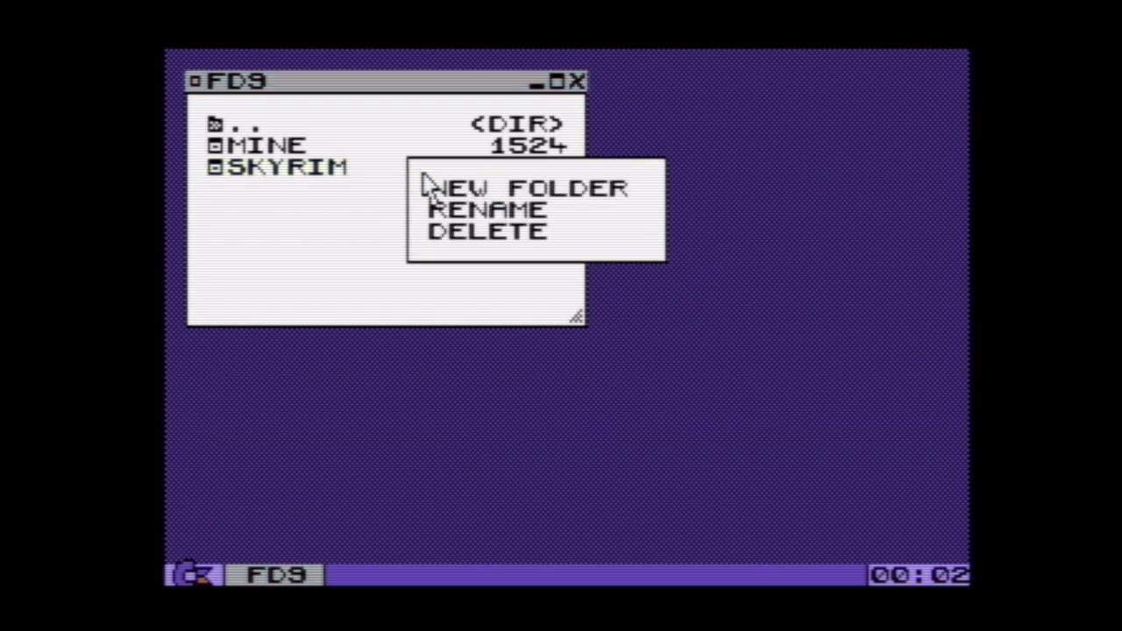
pyautogui.click(541, 195)
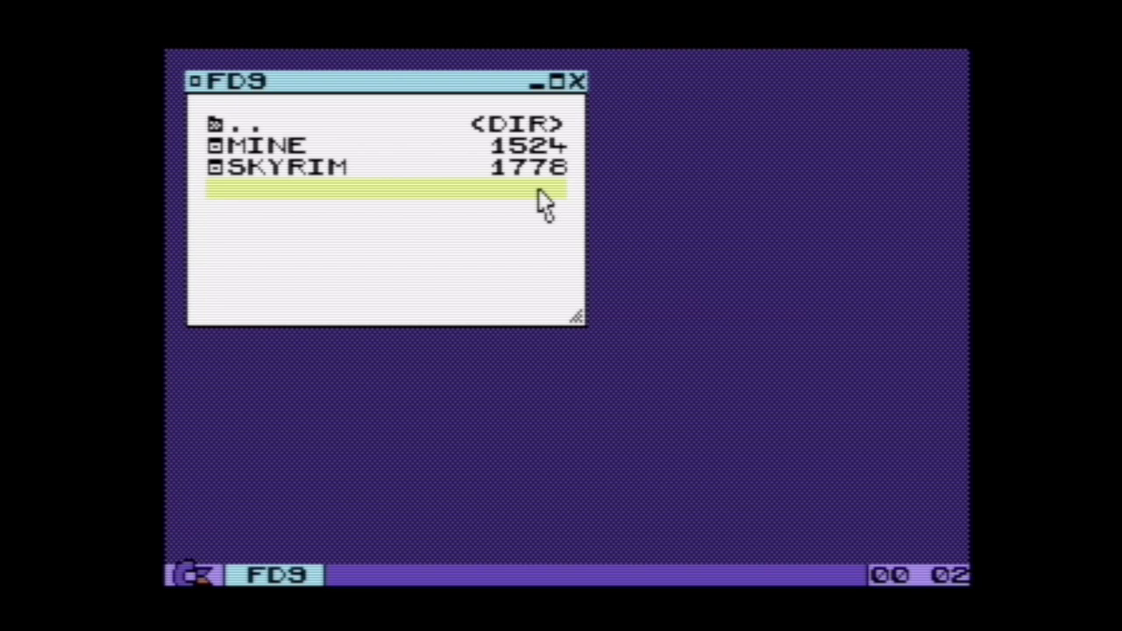
pyautogui.rightClick(357, 169)
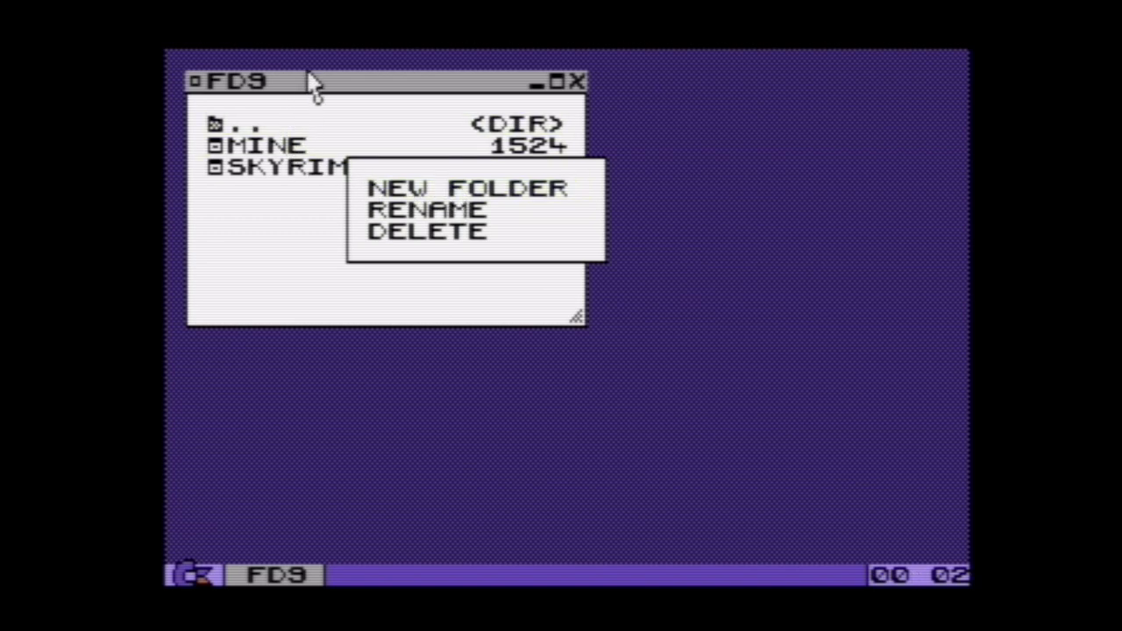
pyautogui.click(410, 100)
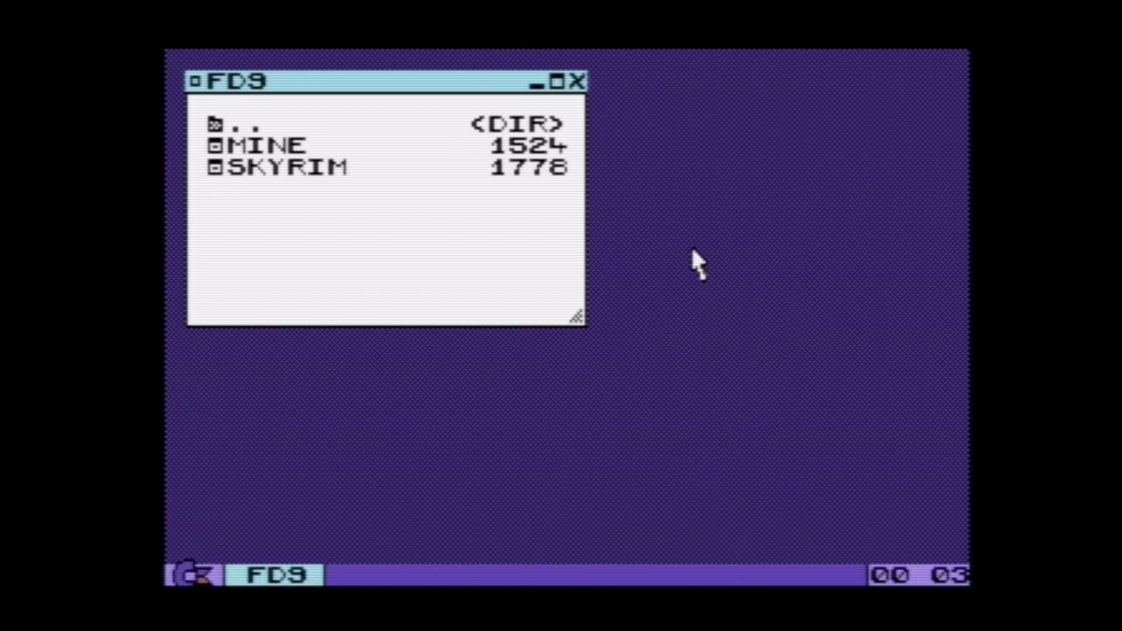
# Go up to the parent folder, open SYSTEM, and choose SETTINGS from the desktop menu.
pyautogui.rightClick(644, 313)
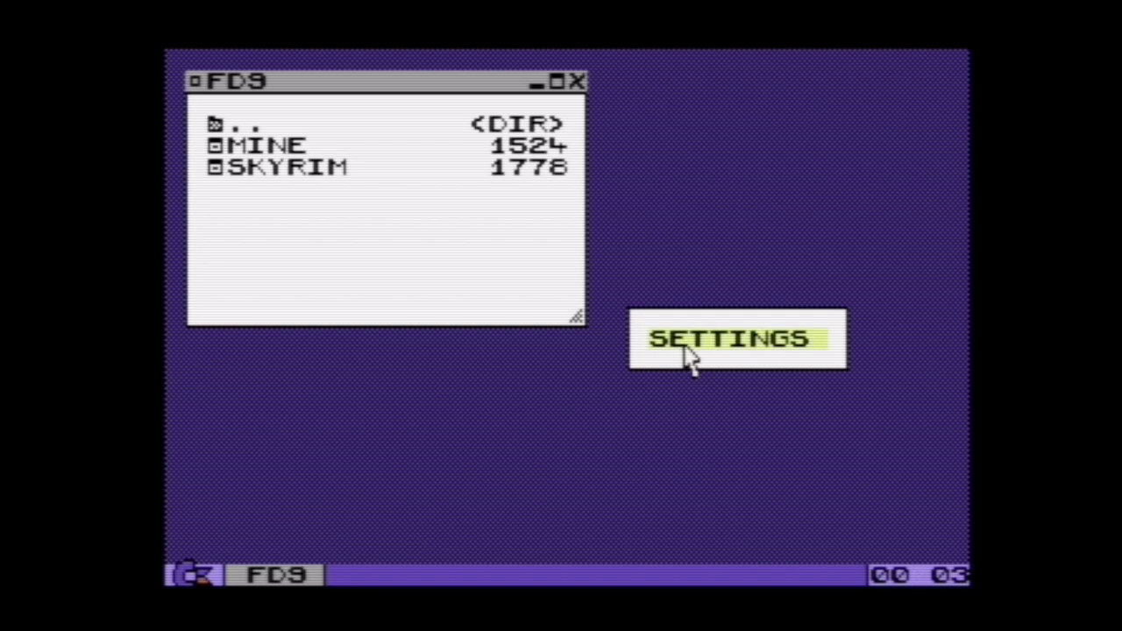
pyautogui.doubleClick(344, 125)
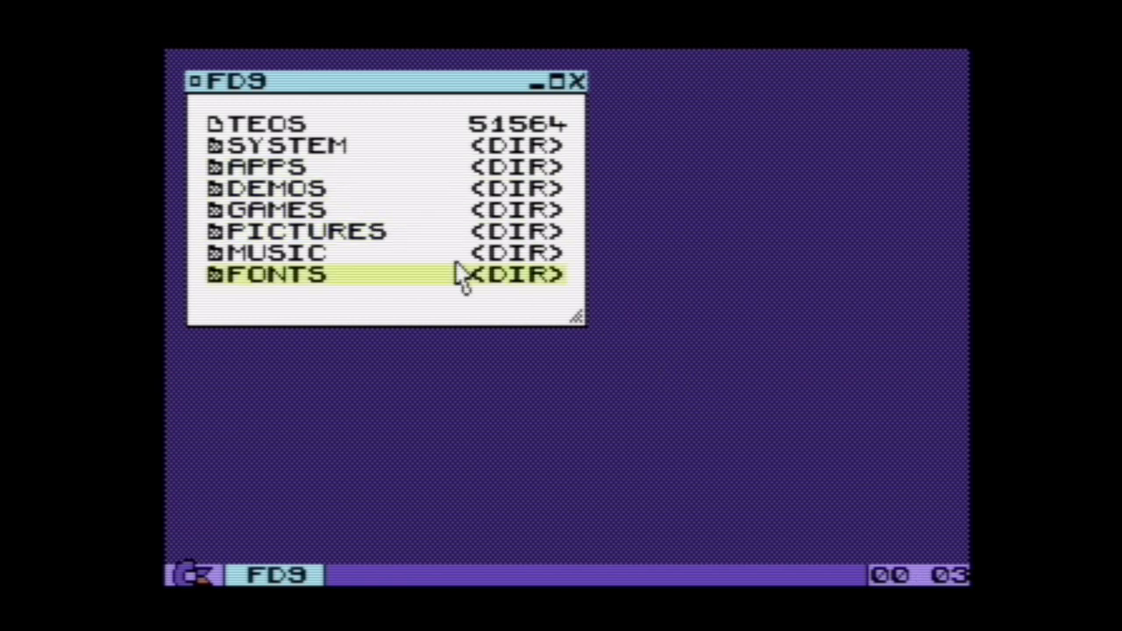
pyautogui.rightClick(658, 271)
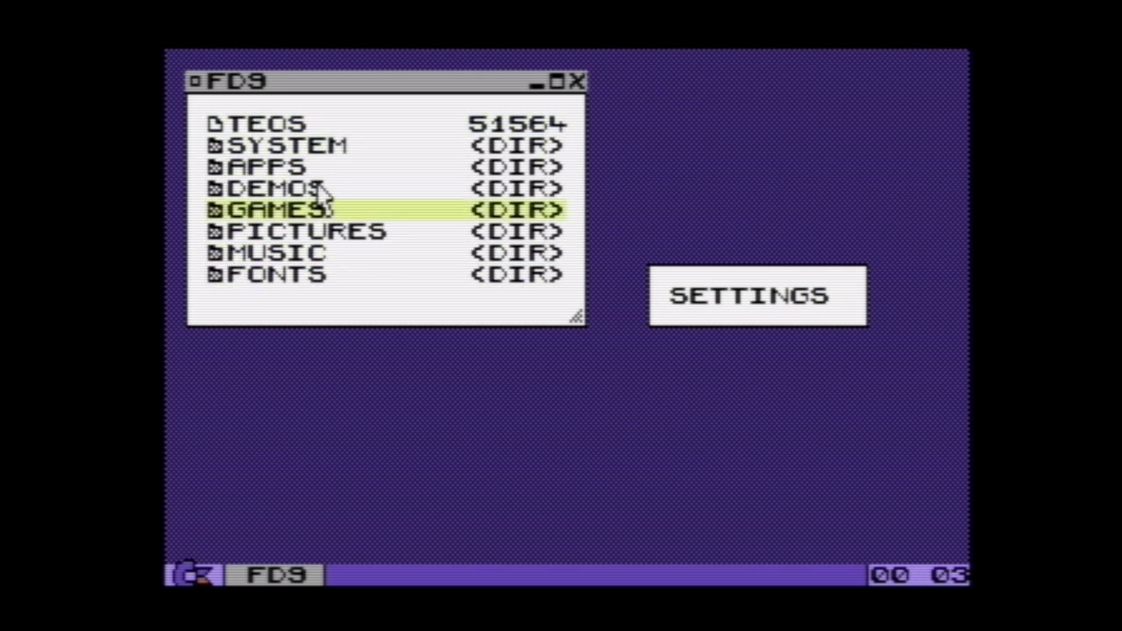
pyautogui.click(296, 165)
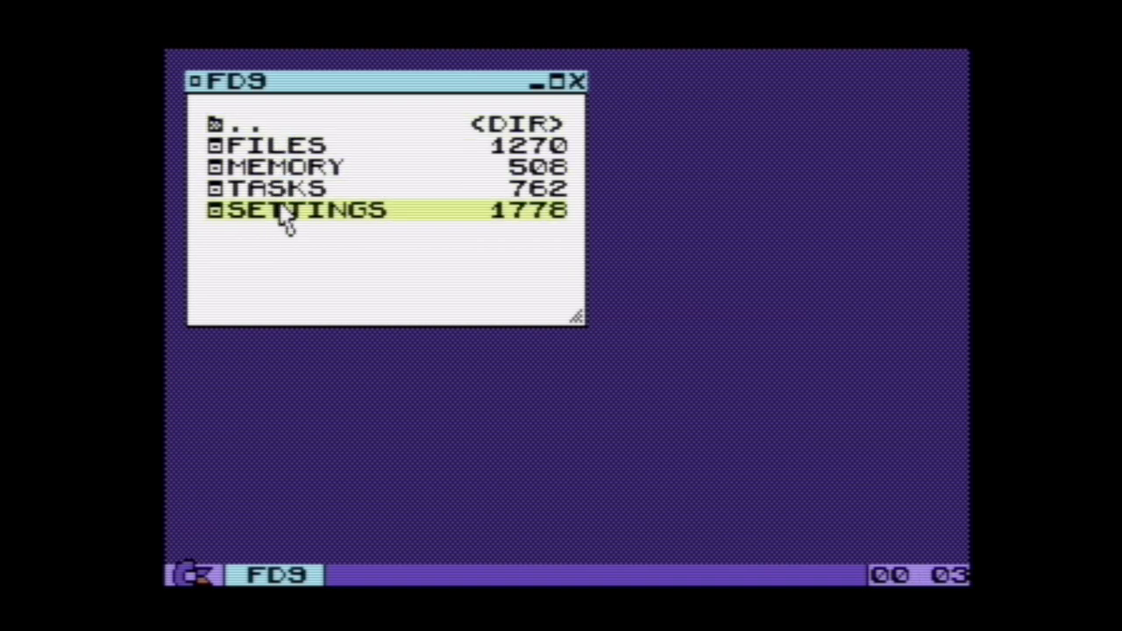
pyautogui.rightClick(663, 264)
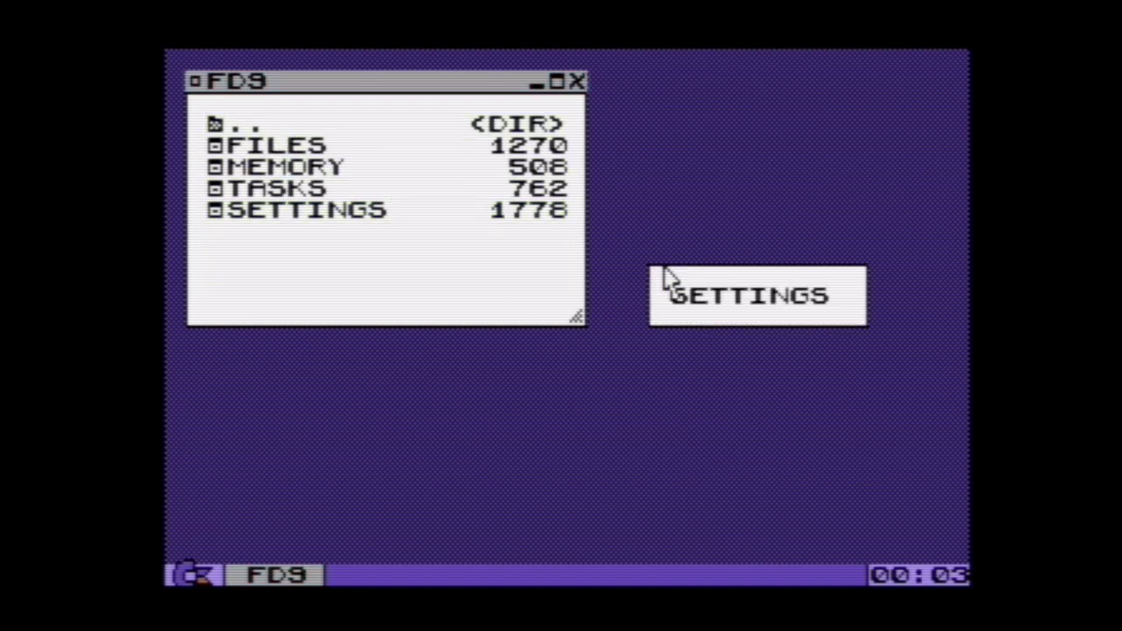
pyautogui.click(714, 307)
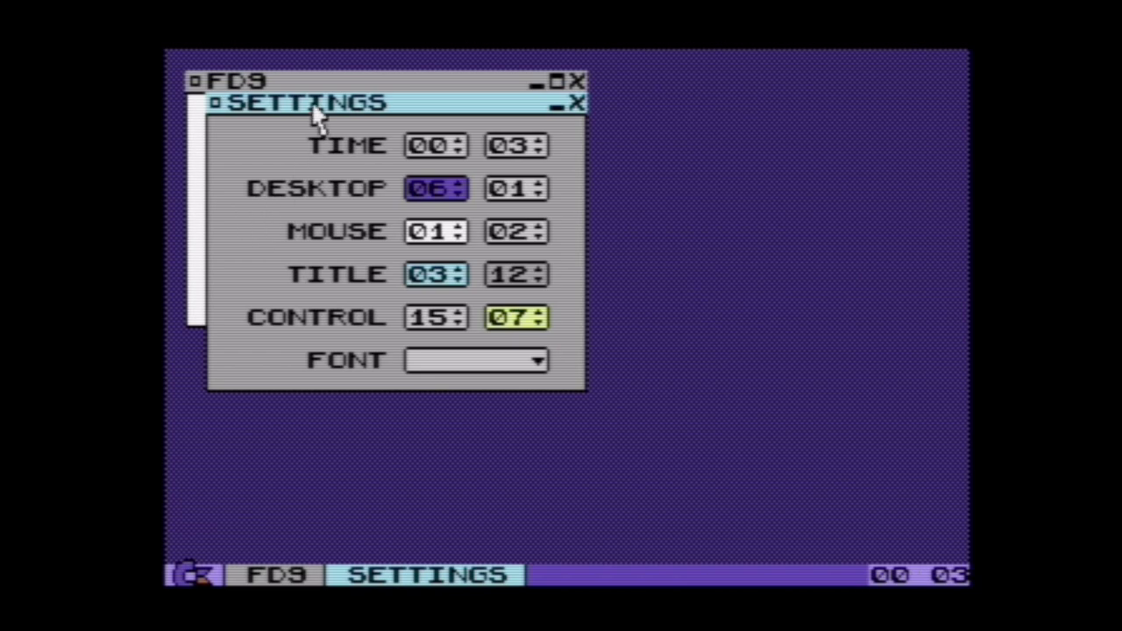
# Move the Settings window aside and pick ANGULAR from the FONT list.
pyautogui.moveTo(313, 107); pyautogui.dragTo(616, 143)
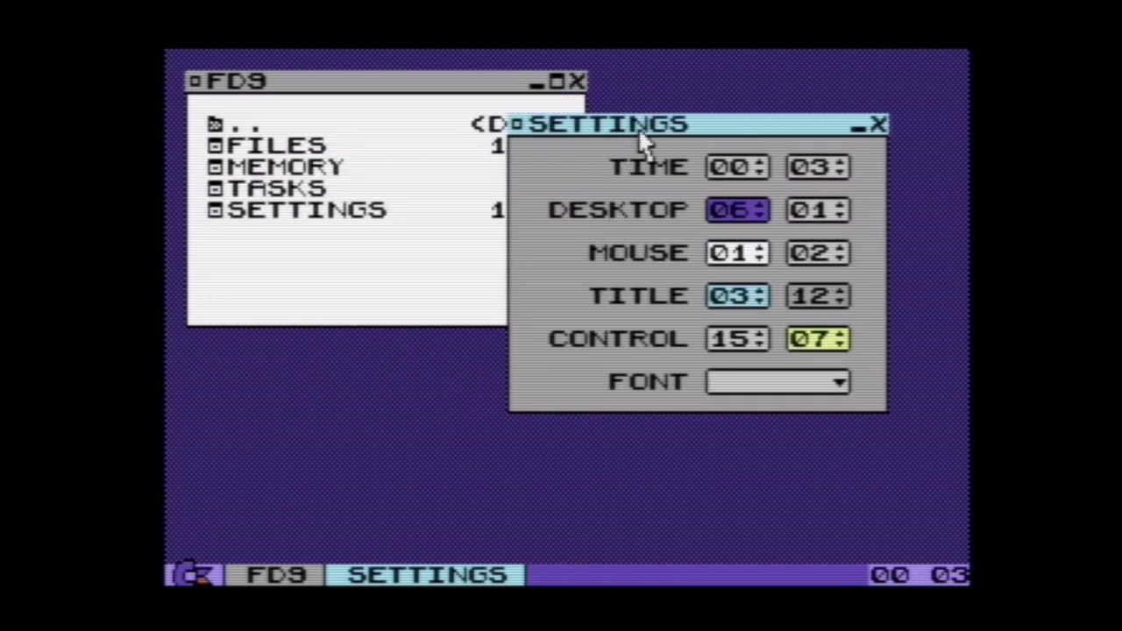
pyautogui.moveTo(643, 141); pyautogui.dragTo(603, 140)
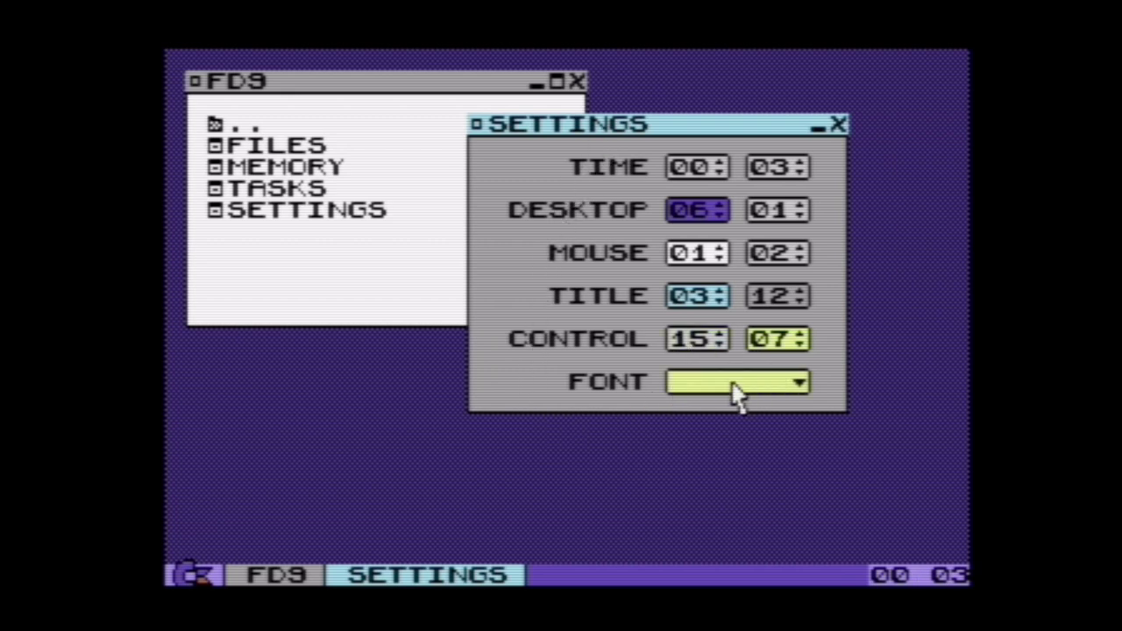
pyautogui.click(793, 386)
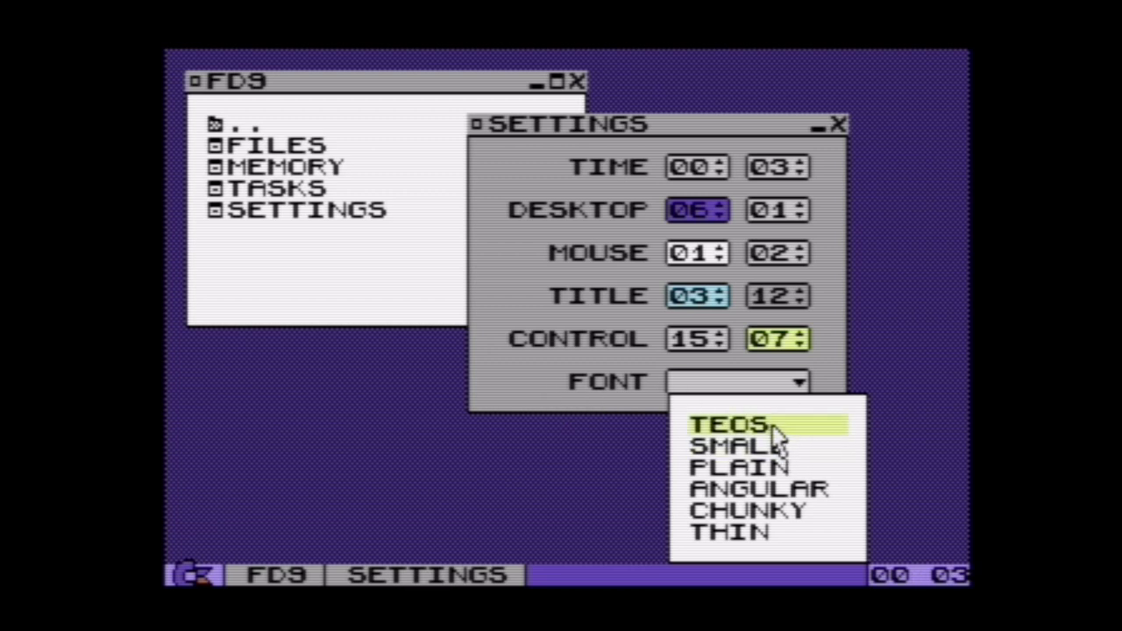
pyautogui.click(759, 489)
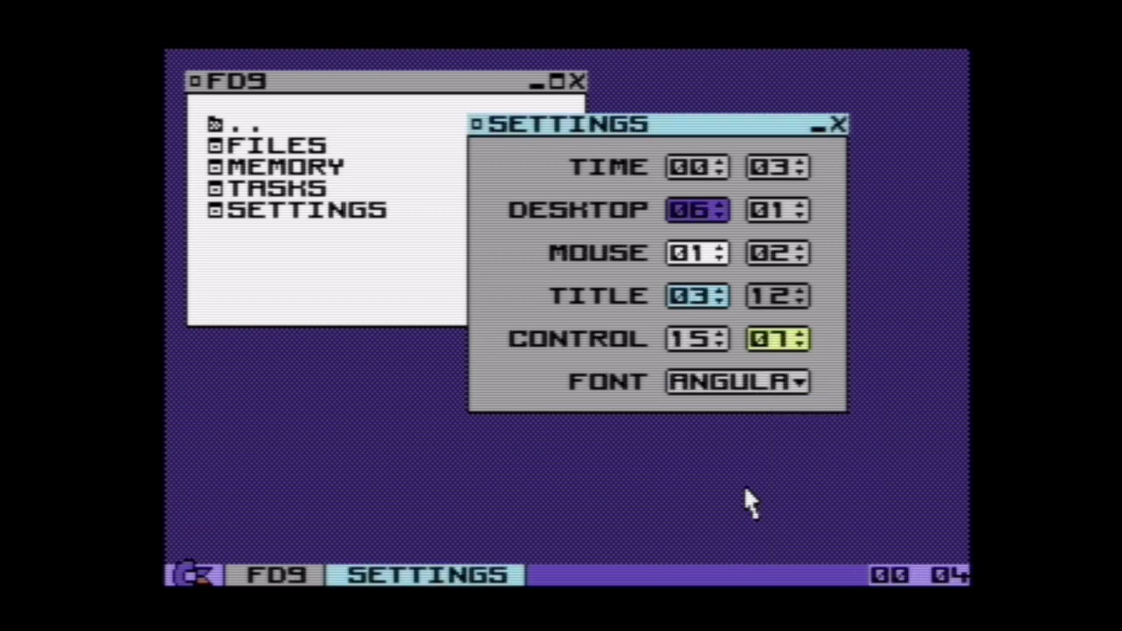
# Reposition the Settings window lower and to the right of the FD9 window.
pyautogui.moveTo(628, 130); pyautogui.dragTo(671, 142)
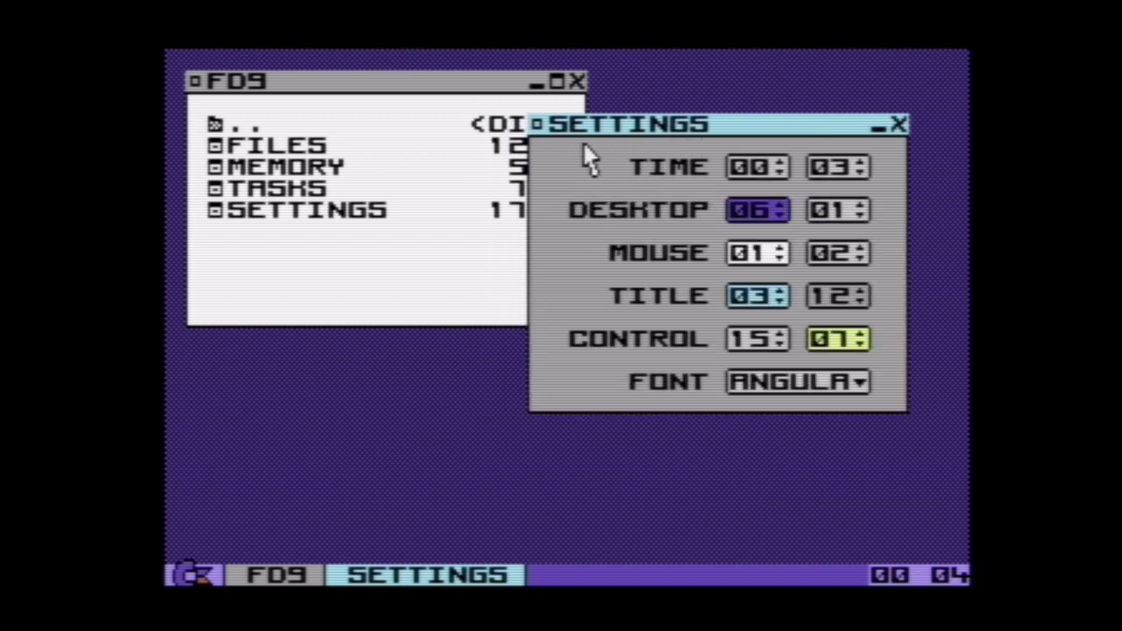
pyautogui.click(483, 89)
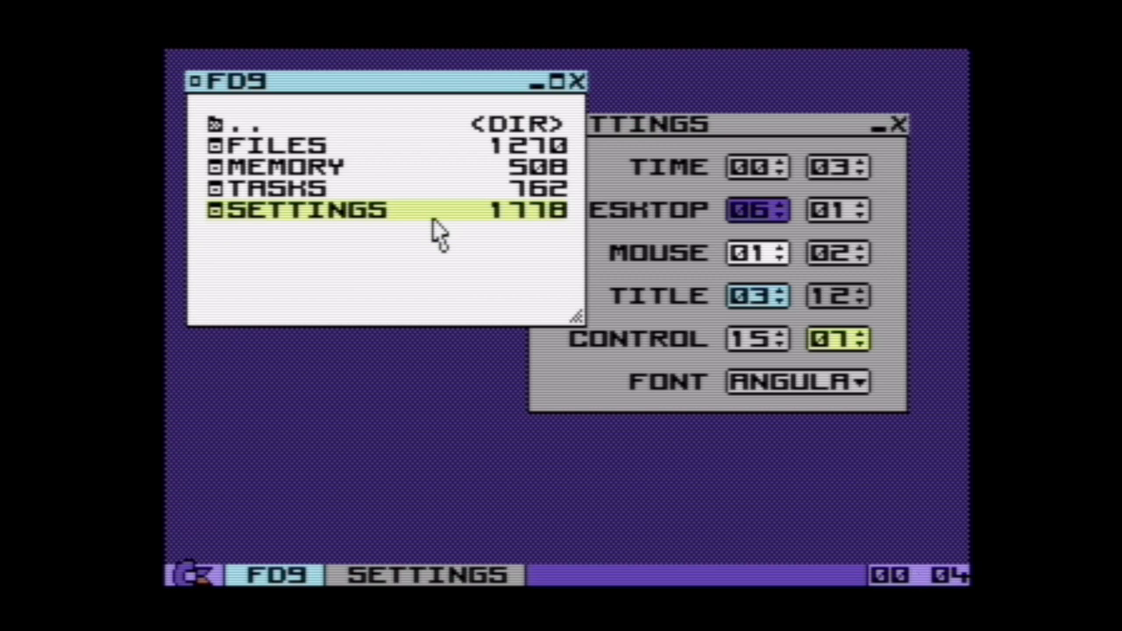
pyautogui.click(663, 149)
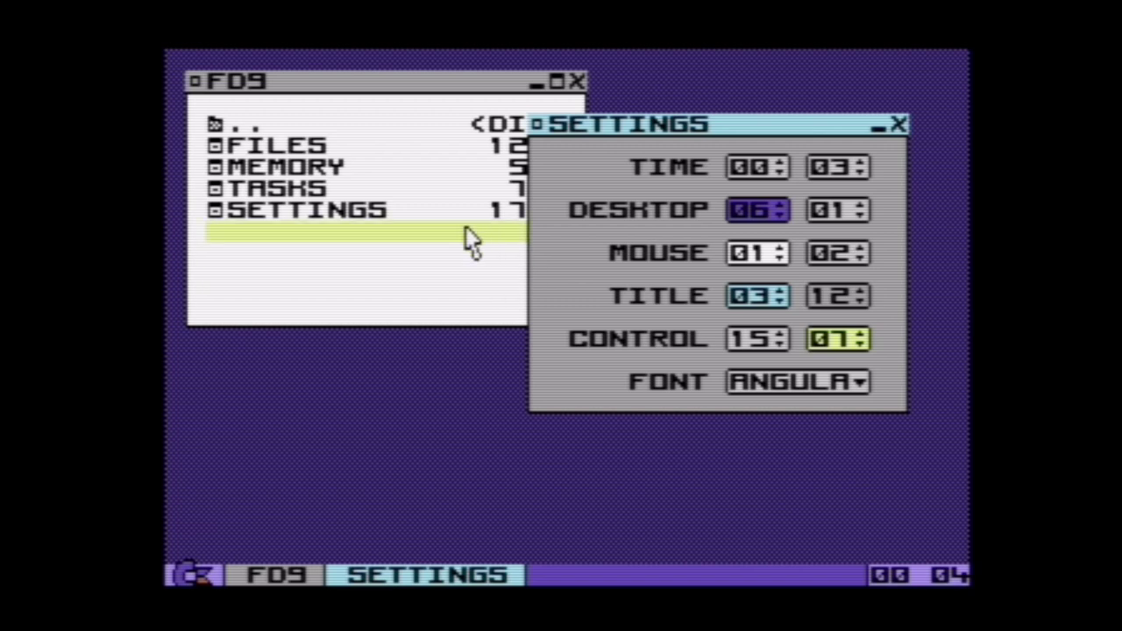
pyautogui.moveTo(583, 132); pyautogui.dragTo(614, 172)
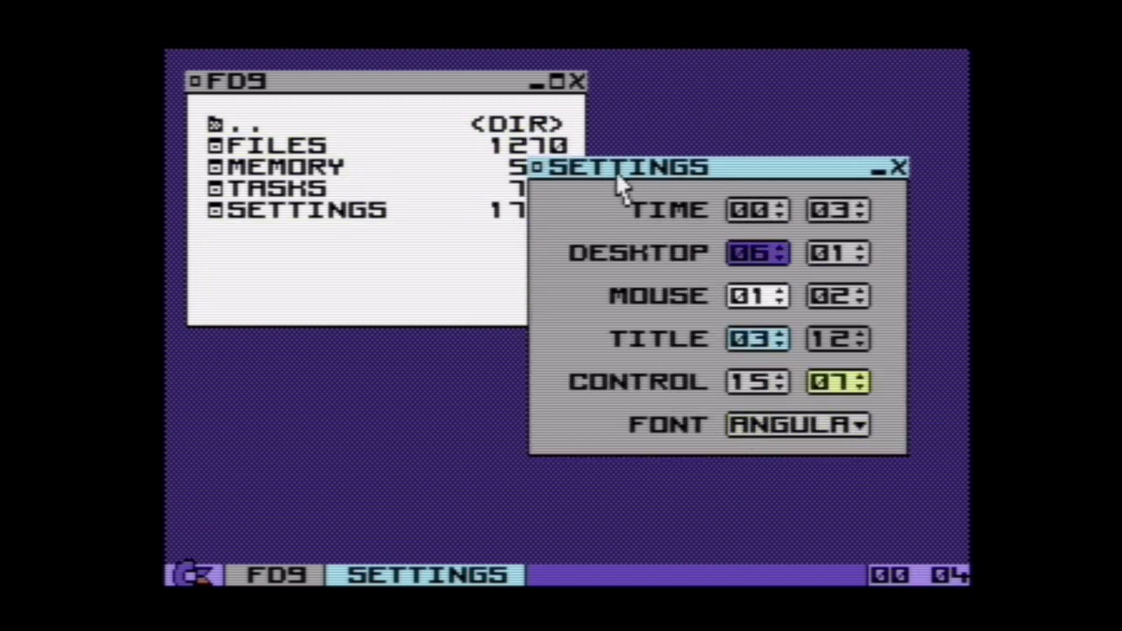
pyautogui.moveTo(618, 176); pyautogui.dragTo(634, 178)
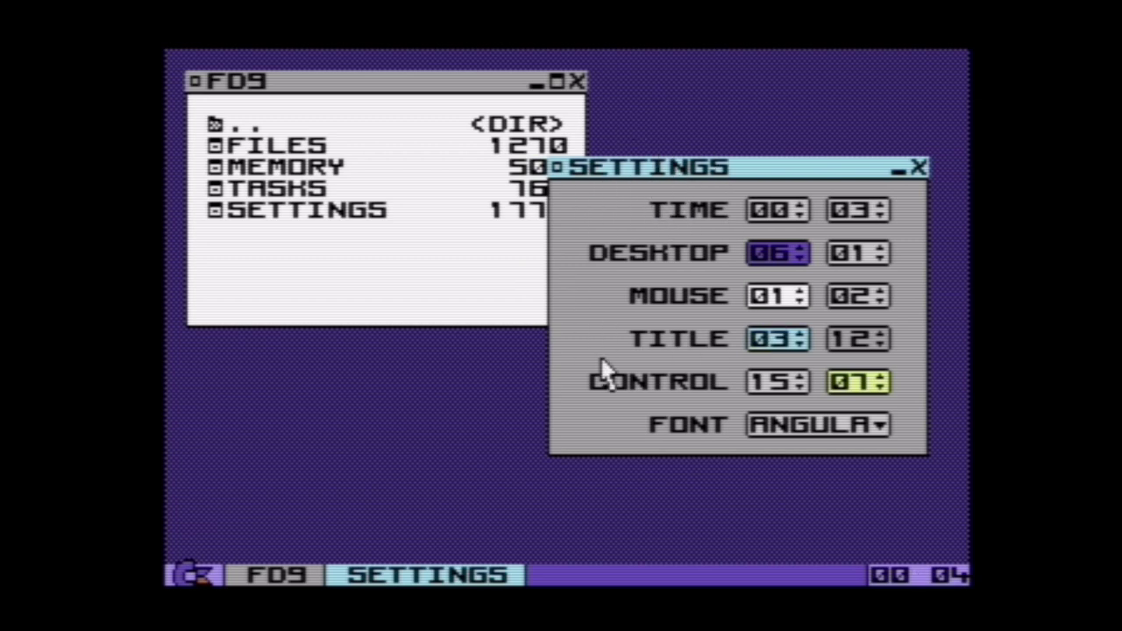
# Browse FD9 to the FONTS folder and set the system font to CHUNKY.
pyautogui.doubleClick(267, 127)
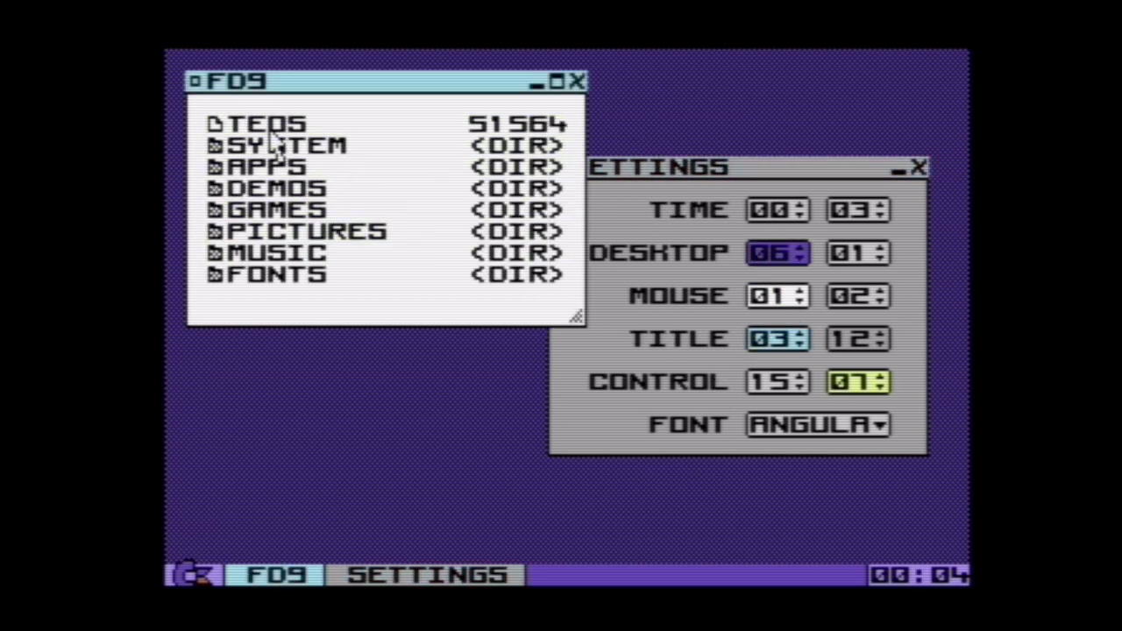
pyautogui.doubleClick(337, 278)
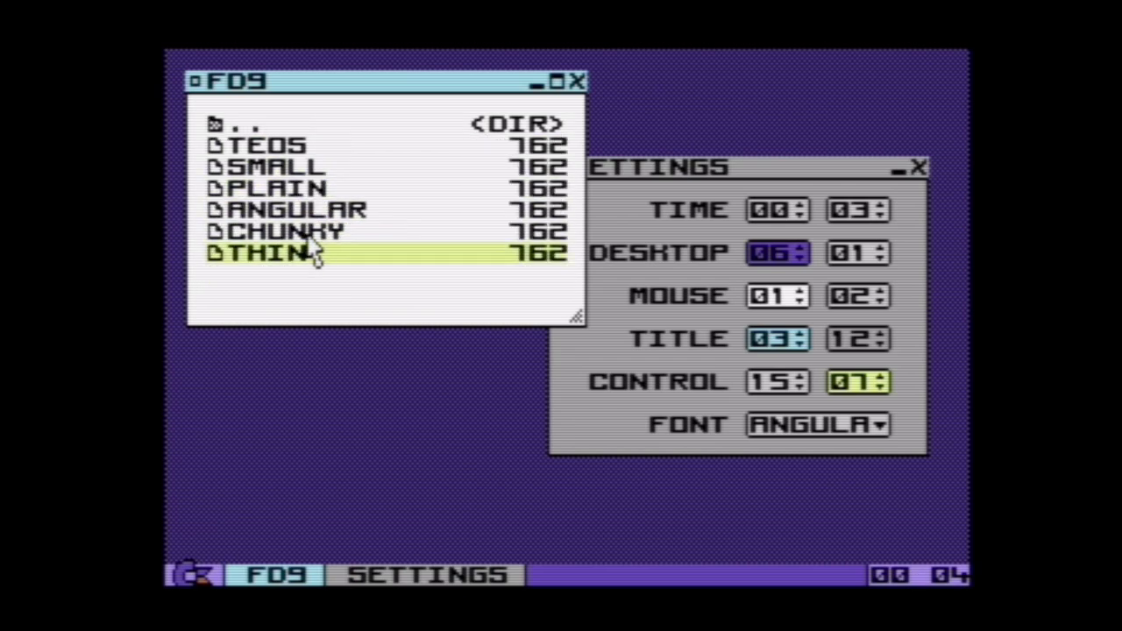
pyautogui.click(768, 440)
pyautogui.click(810, 445)
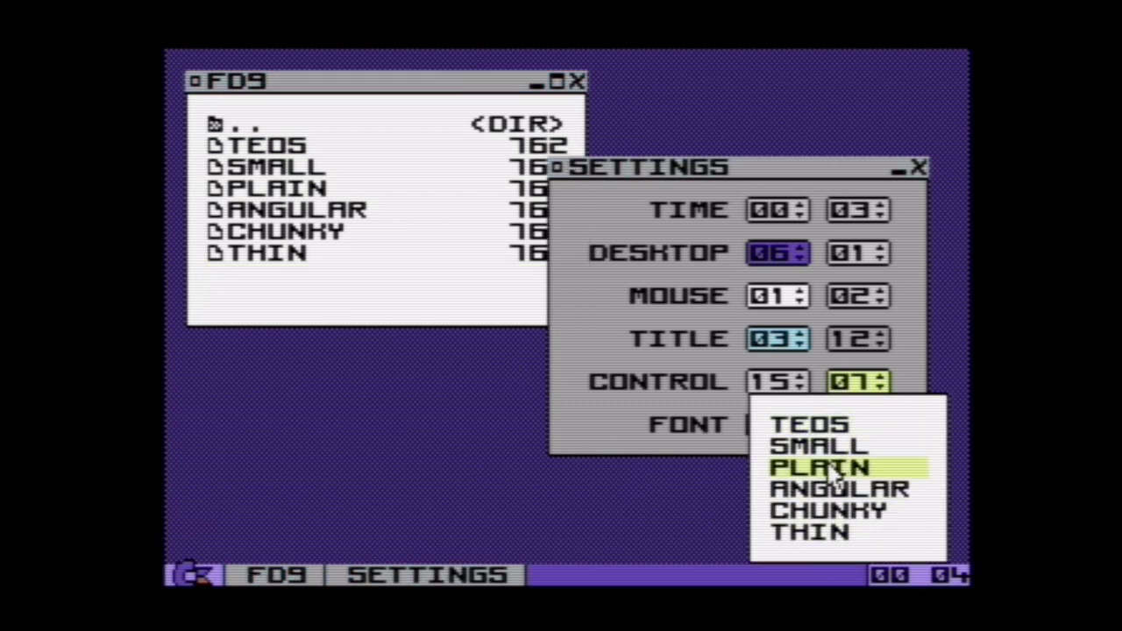
pyautogui.click(808, 508)
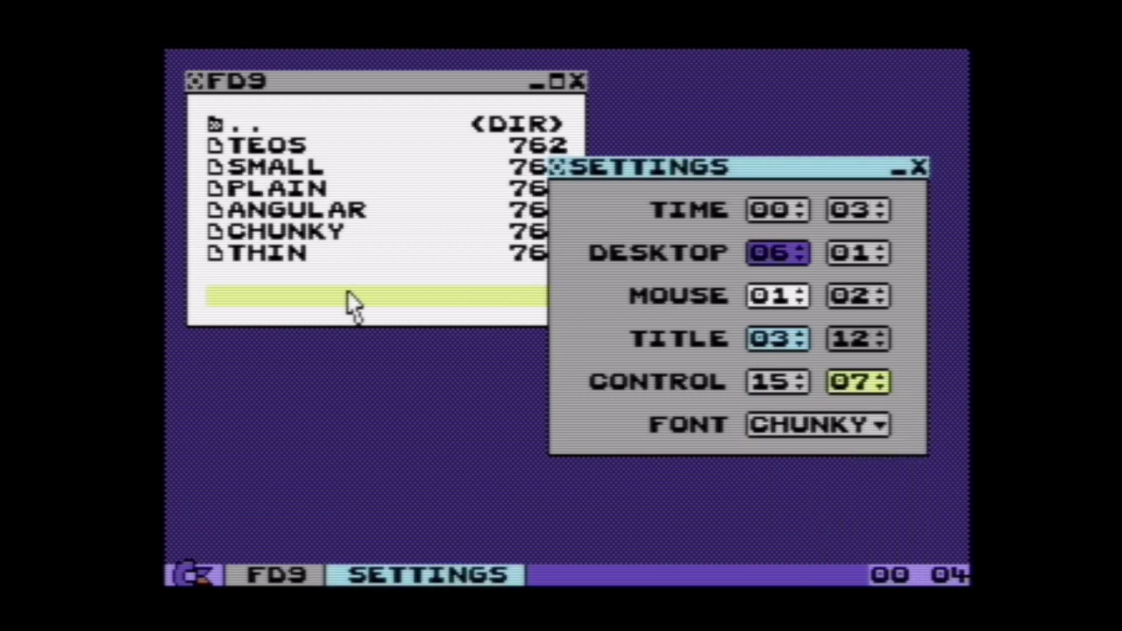
# Move the Settings window up the screen, opening and dismissing the font list unchanged.
pyautogui.click(290, 302)
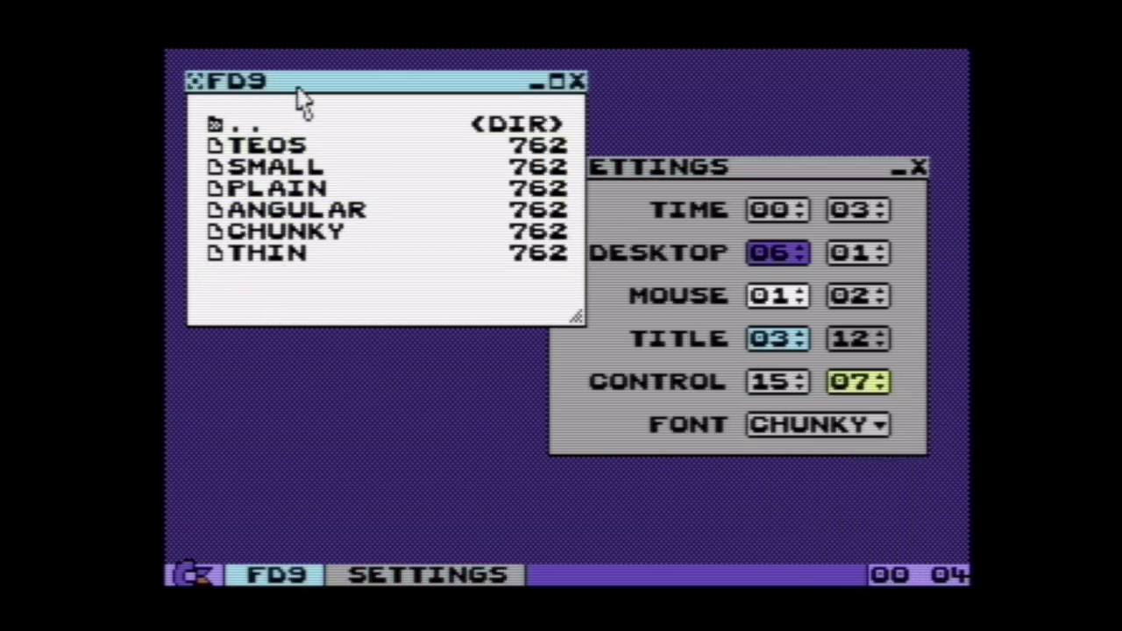
pyautogui.click(665, 175)
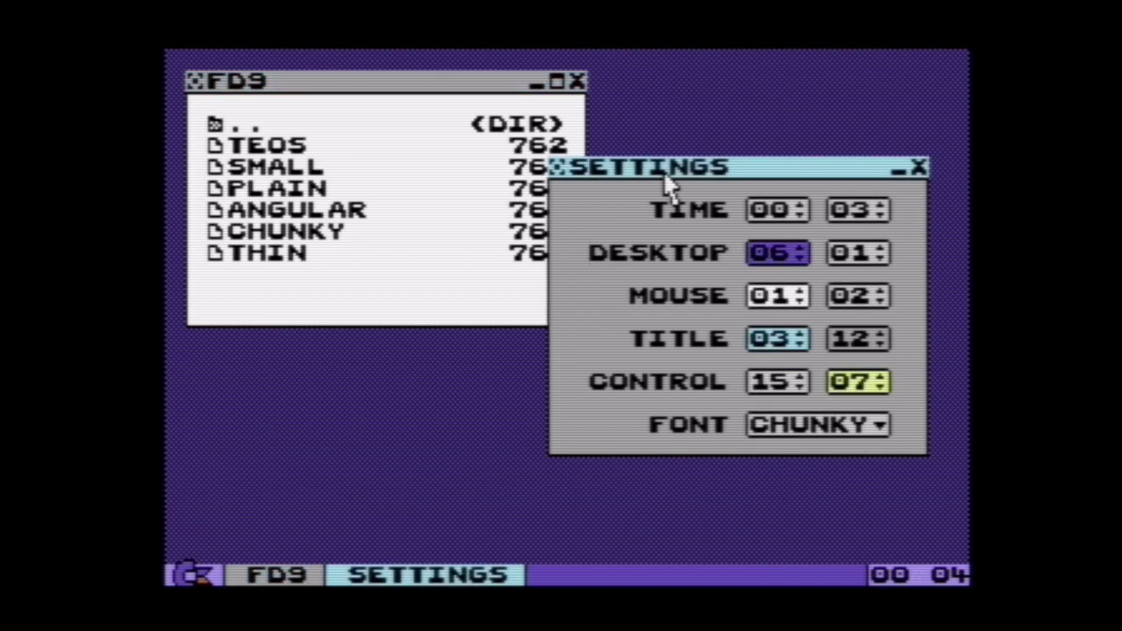
pyautogui.moveTo(666, 169); pyautogui.dragTo(609, 132)
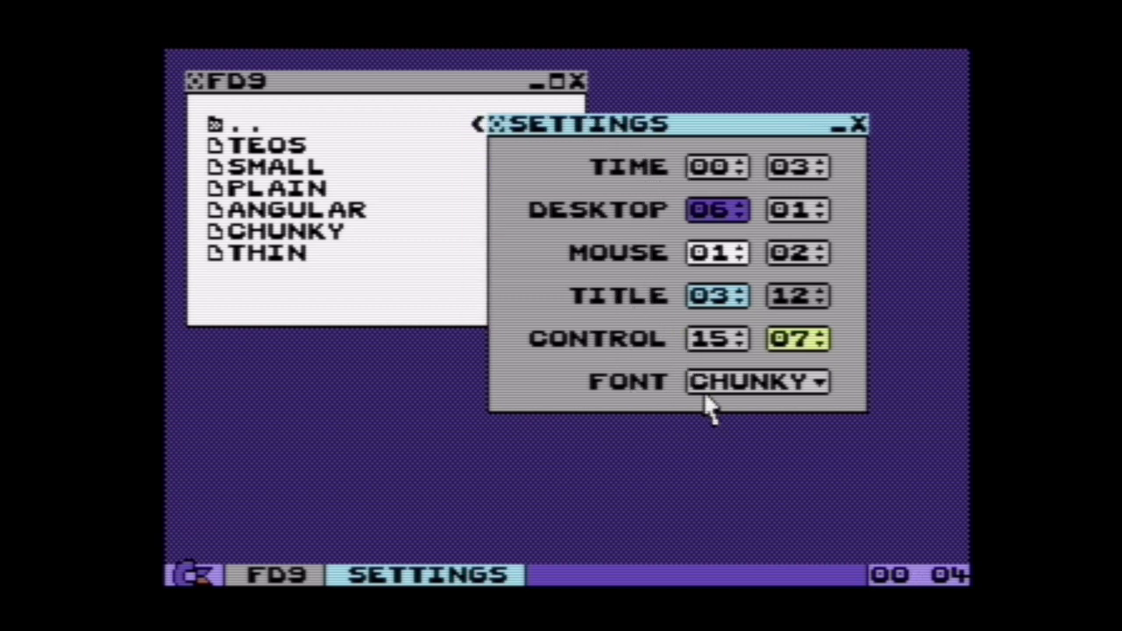
pyautogui.click(743, 387)
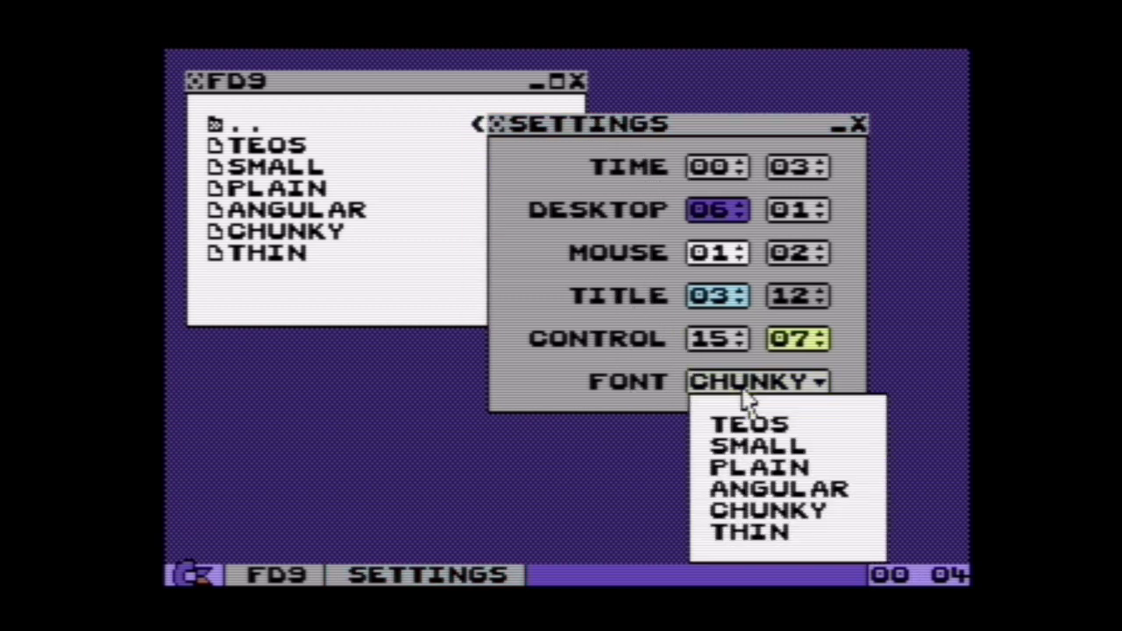
pyautogui.click(663, 395)
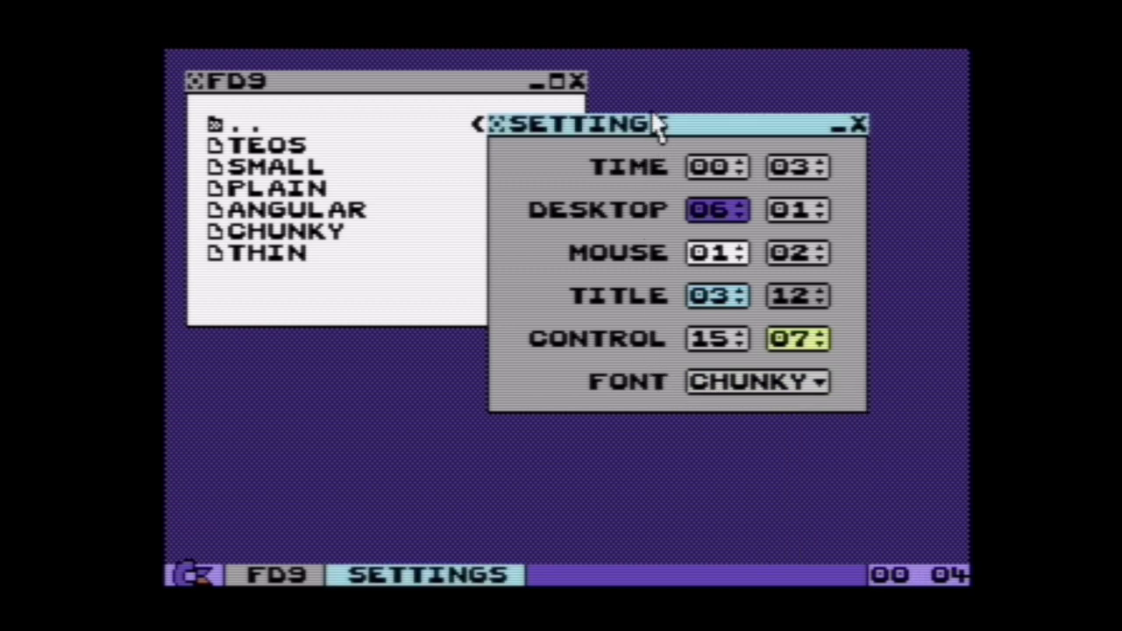
pyautogui.moveTo(657, 126); pyautogui.dragTo(658, 62)
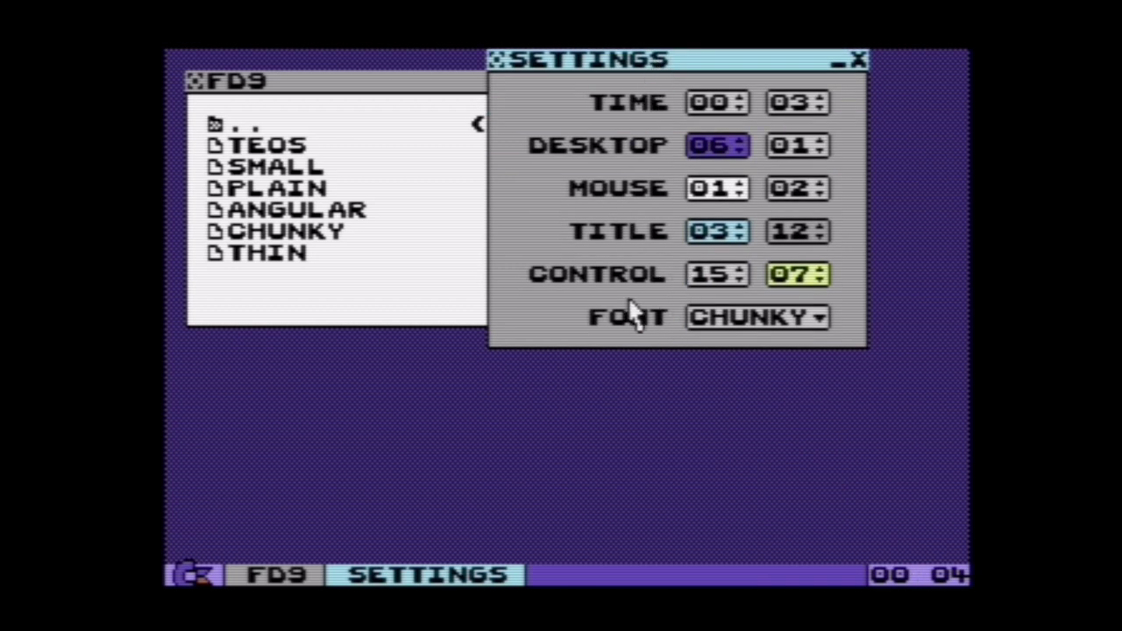
# Set the system font to THIN and move the Settings window down.
pyautogui.click(725, 324)
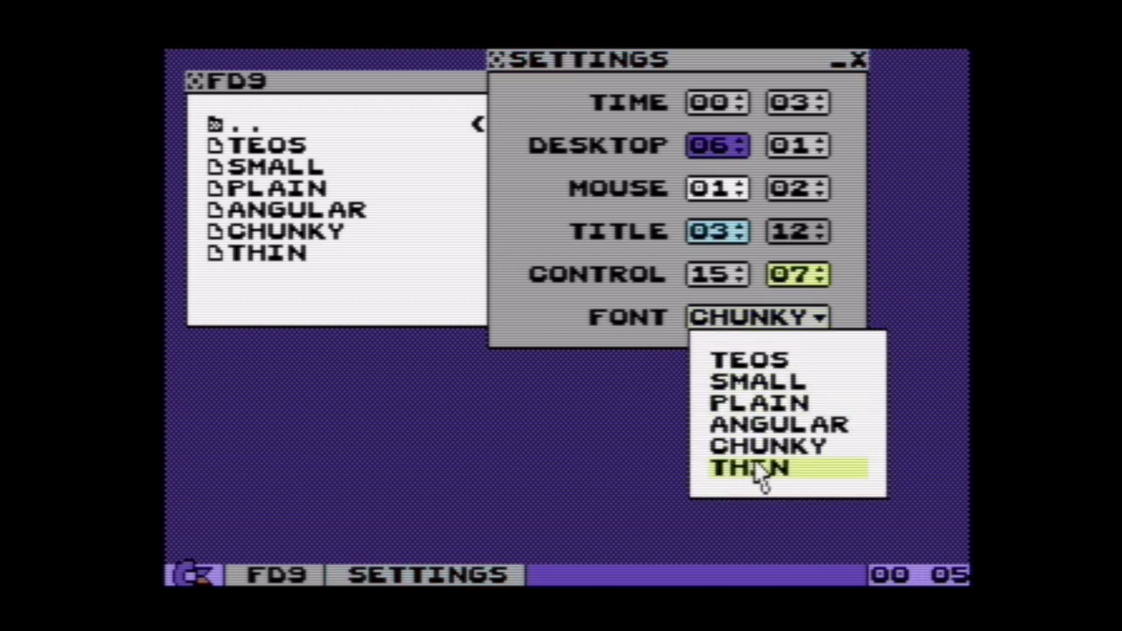
pyautogui.click(787, 473)
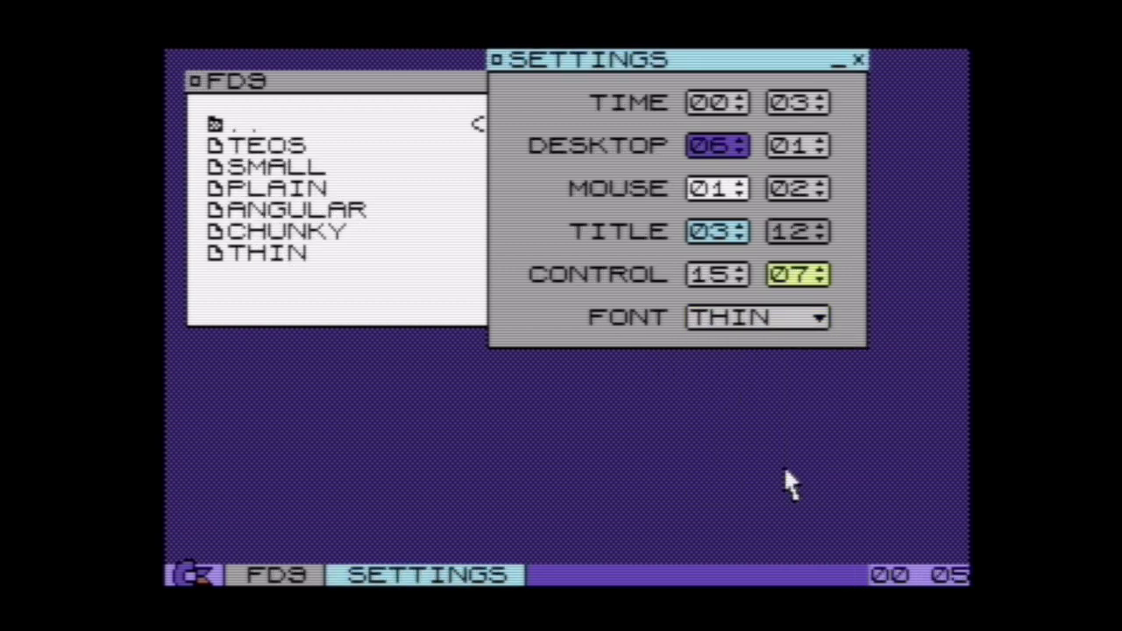
pyautogui.moveTo(621, 55); pyautogui.dragTo(613, 219)
# Switch the system font to ANGULAR and close the Settings window.
pyautogui.click(307, 311)
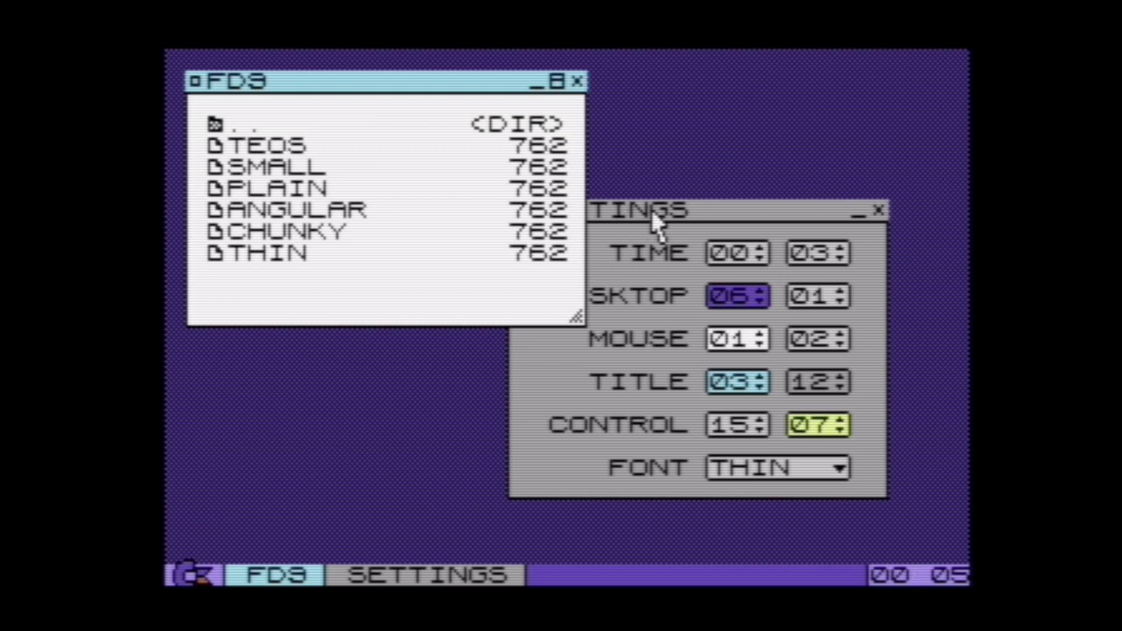
pyautogui.moveTo(656, 224); pyautogui.dragTo(697, 227)
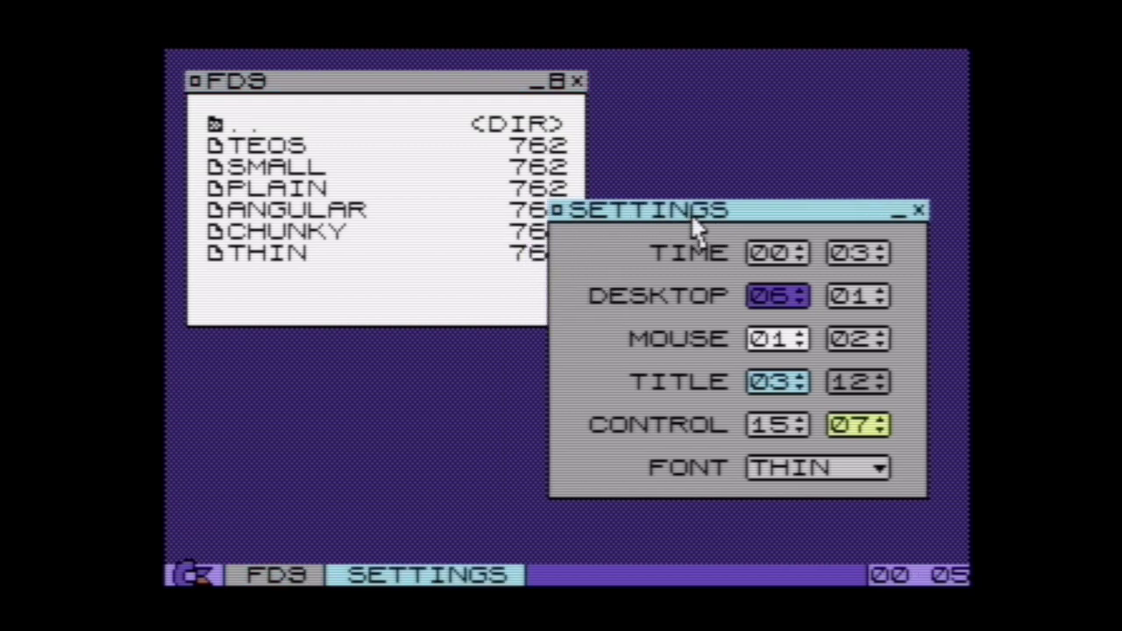
pyautogui.click(787, 473)
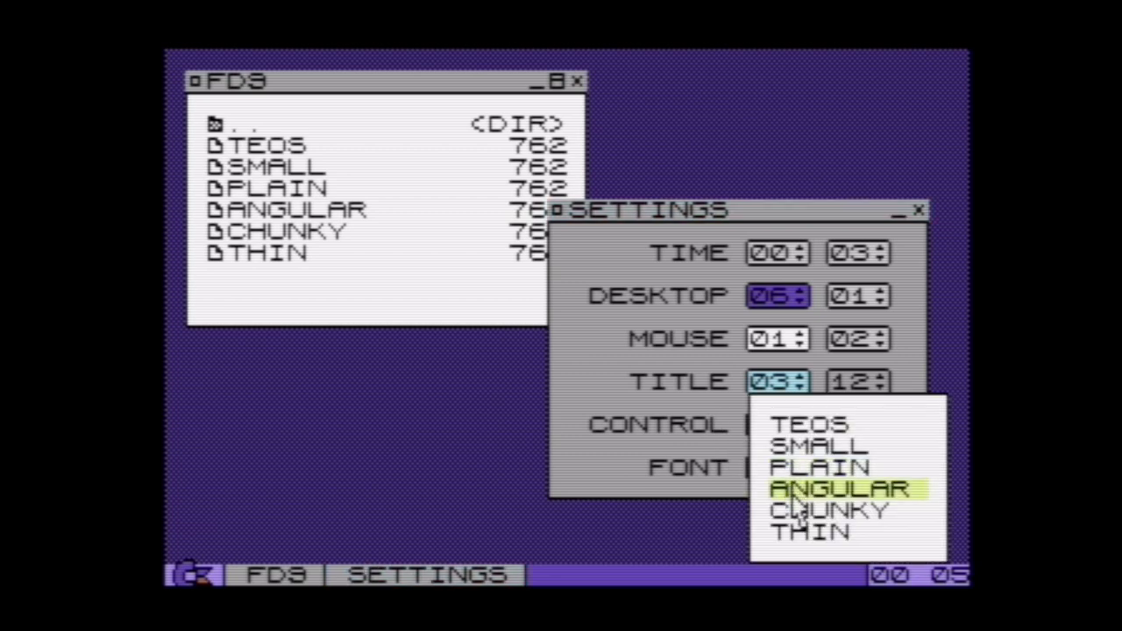
pyautogui.click(794, 494)
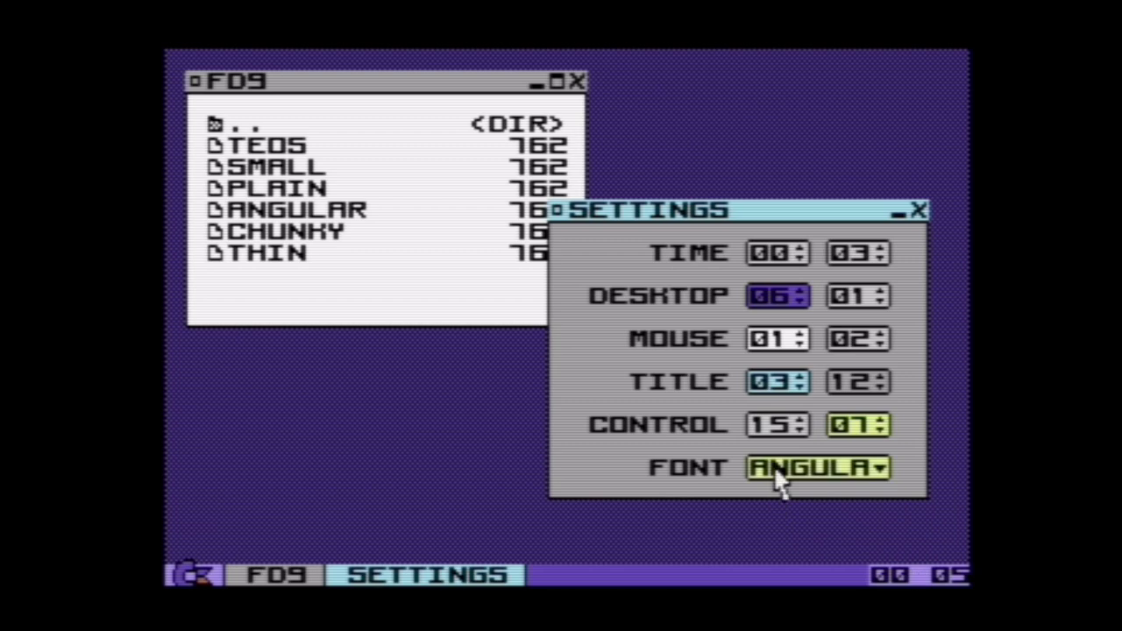
pyautogui.click(912, 214)
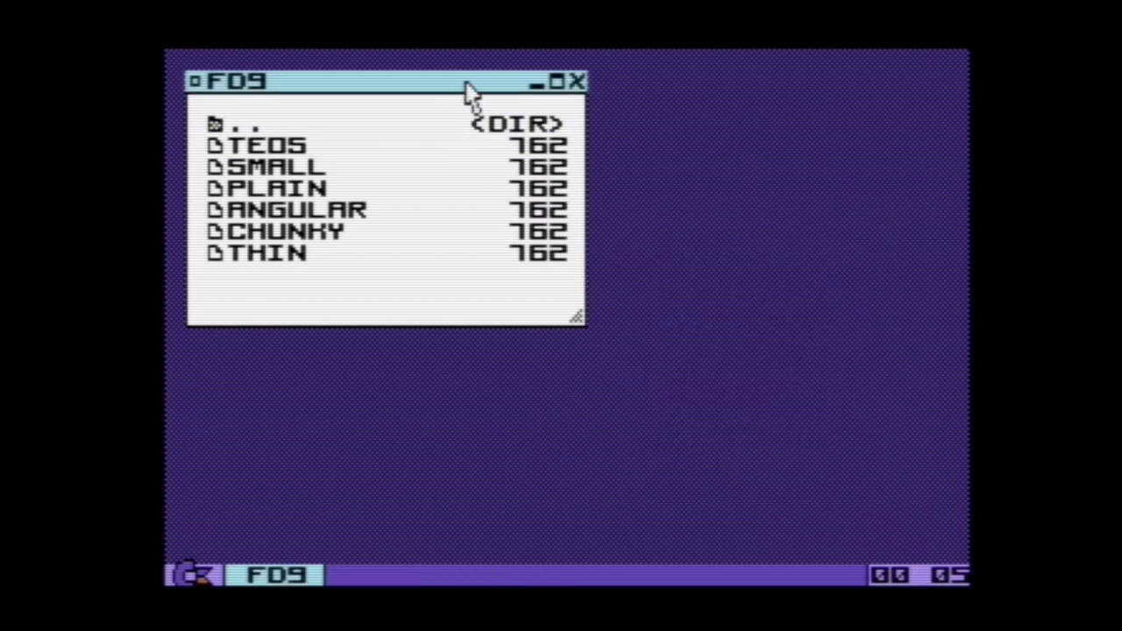
# Go up to the DEMOS folder, launch WINDOZE, and move its window to the right side.
pyautogui.moveTo(468, 88); pyautogui.dragTo(478, 88)
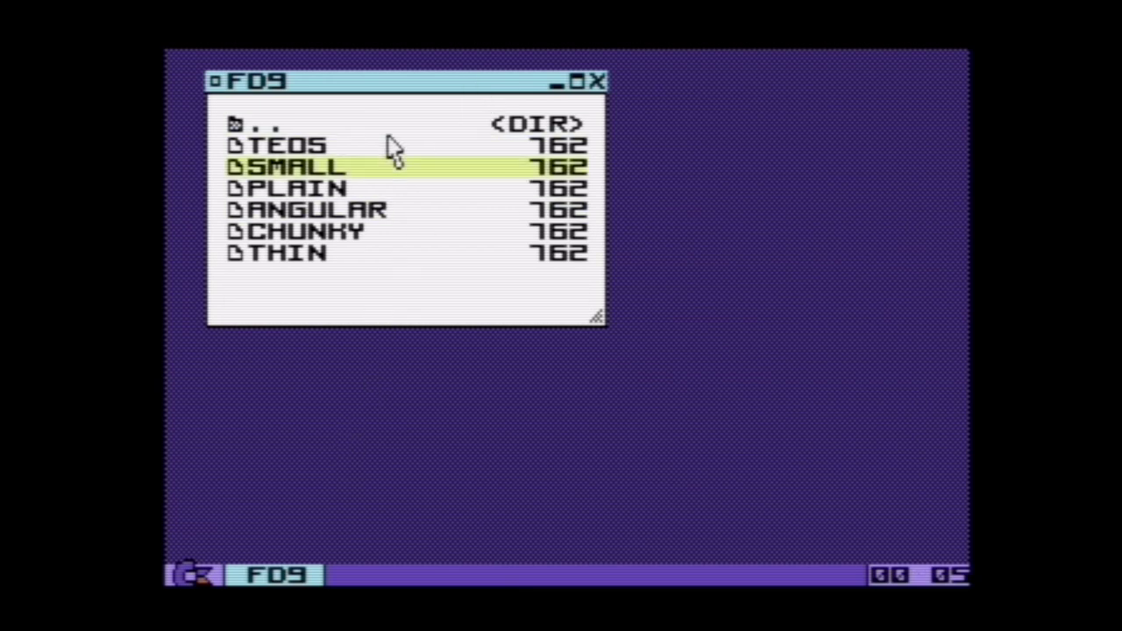
pyautogui.doubleClick(340, 125)
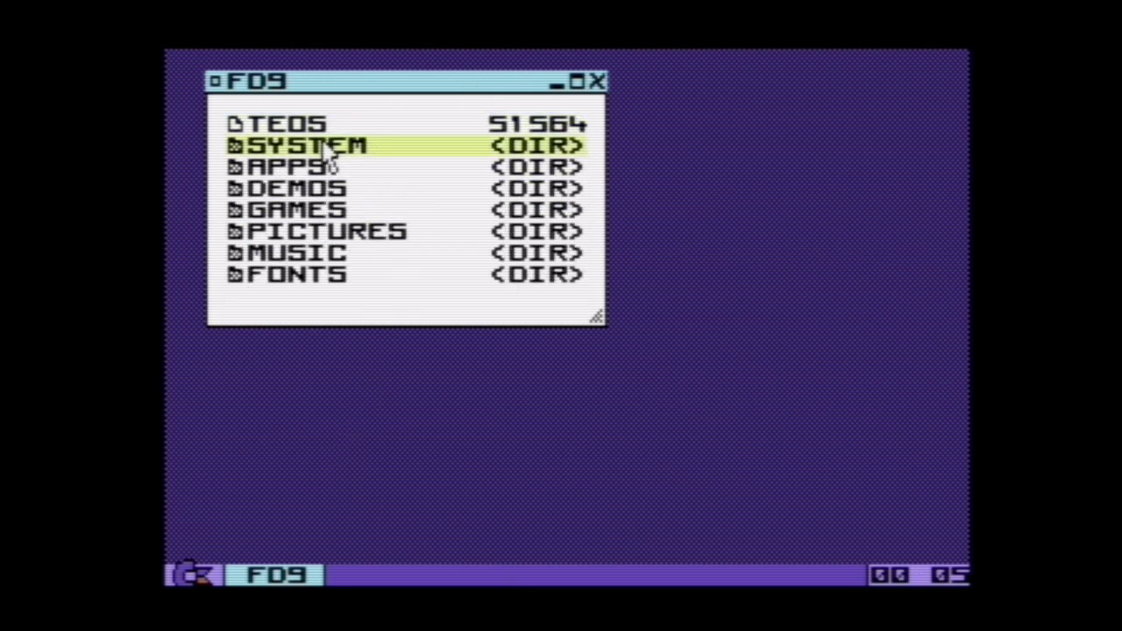
pyautogui.doubleClick(298, 189)
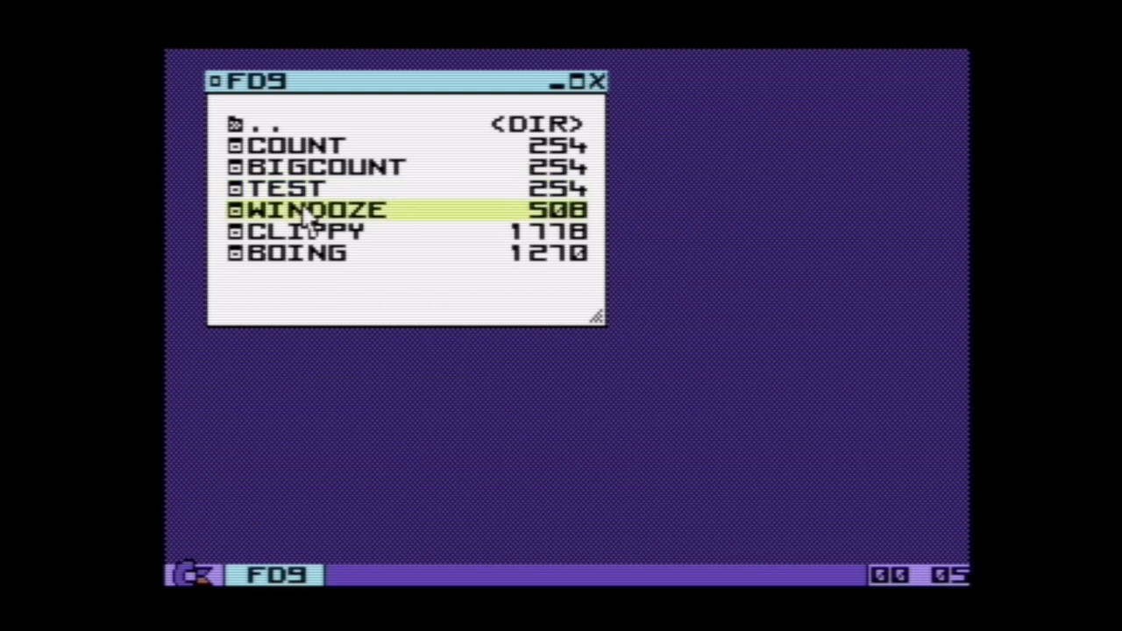
pyautogui.doubleClick(307, 220)
pyautogui.moveTo(309, 116); pyautogui.dragTo(842, 105)
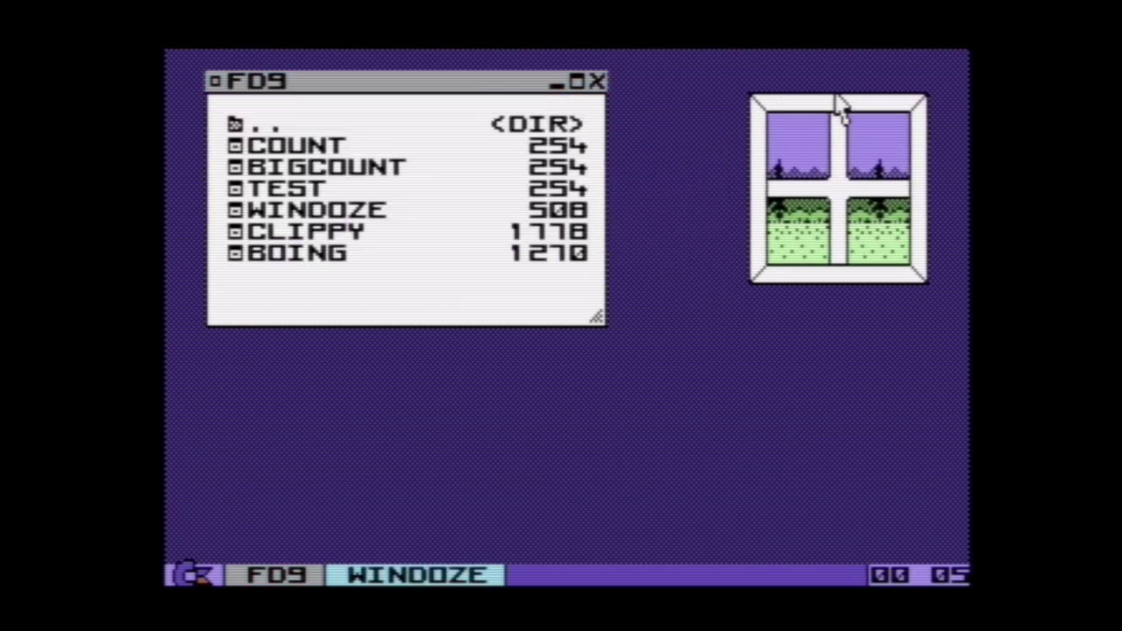
# Launch a second WINDOZE at the lower right, then return FD9 to the root folder.
pyautogui.doubleClick(320, 213)
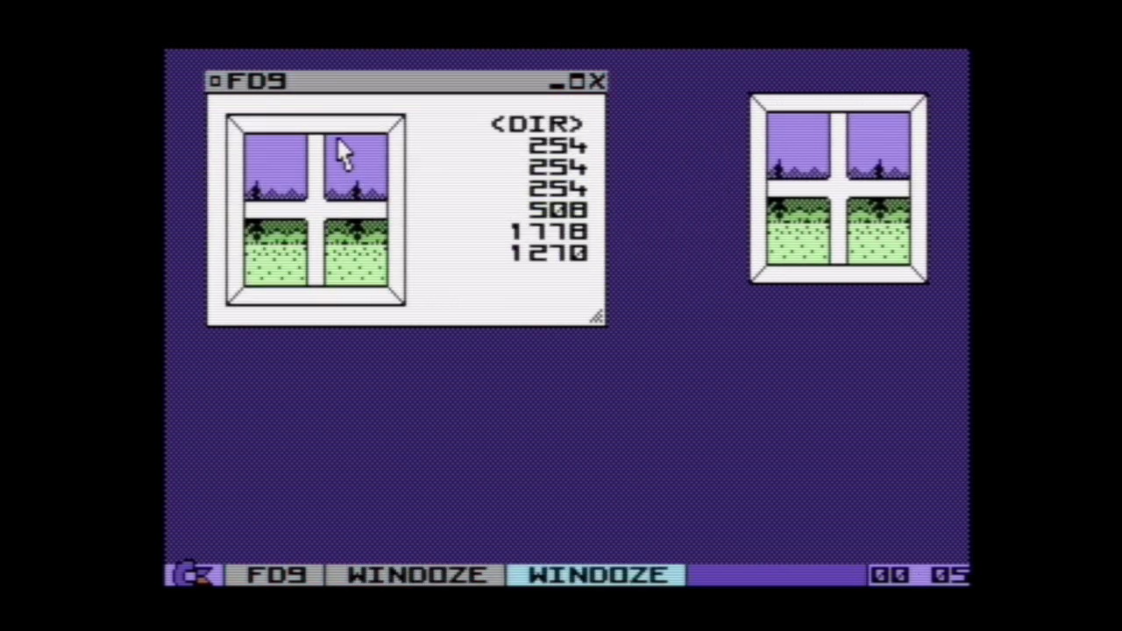
pyautogui.moveTo(342, 154); pyautogui.dragTo(859, 333)
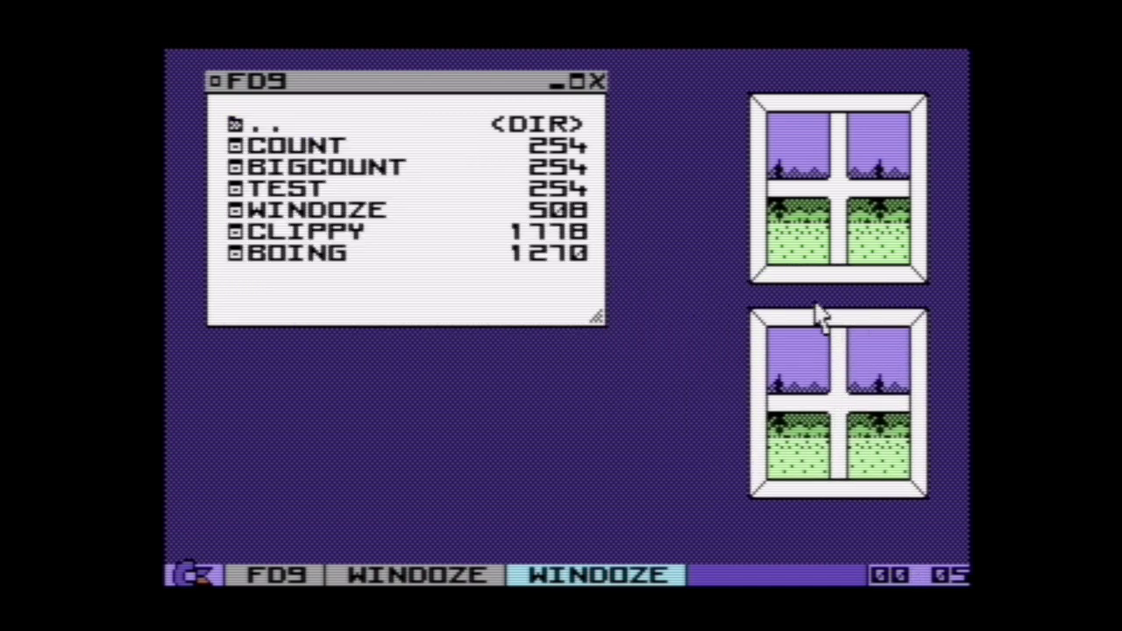
pyautogui.click(824, 229)
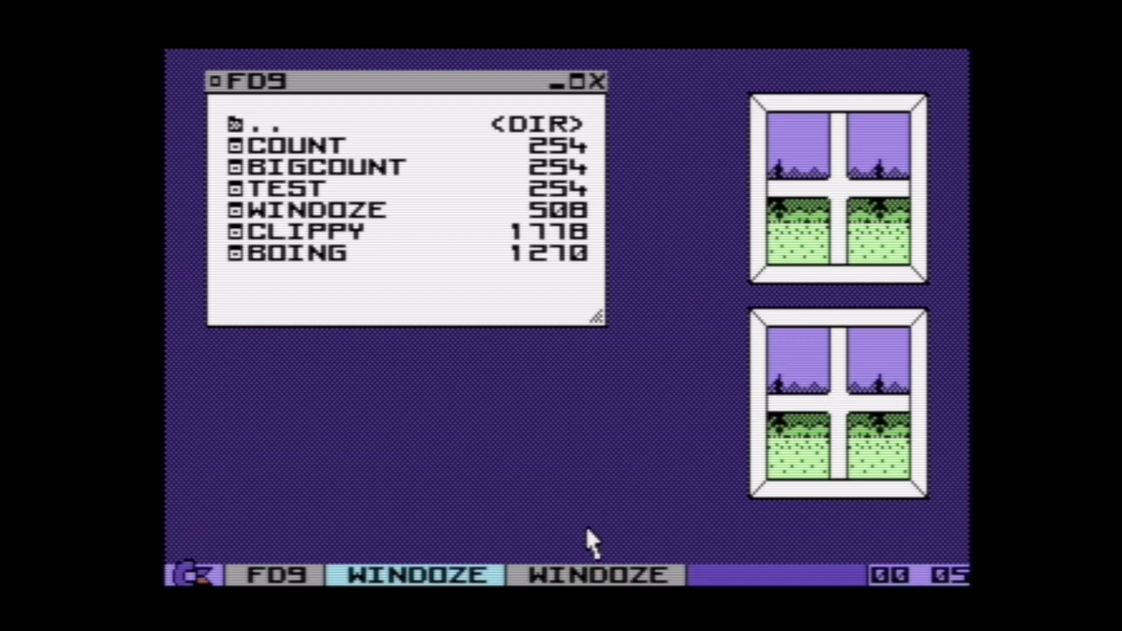
pyautogui.doubleClick(312, 125)
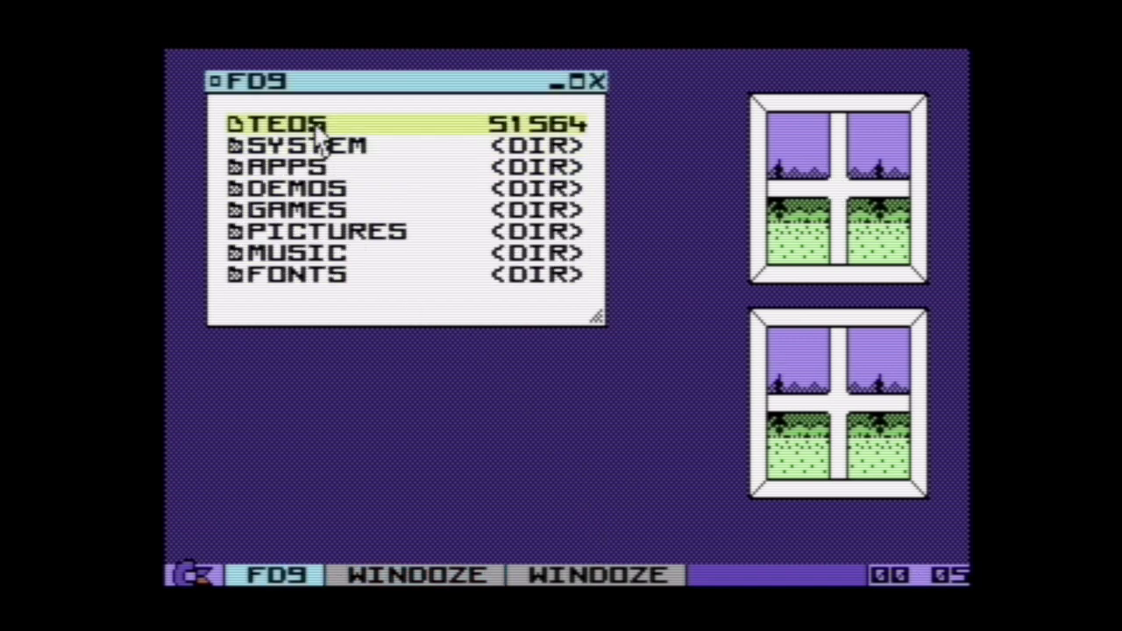
# Launch TASKS from the SYSTEM folder and END TASK on both WINDOZE rows.
pyautogui.doubleClick(317, 147)
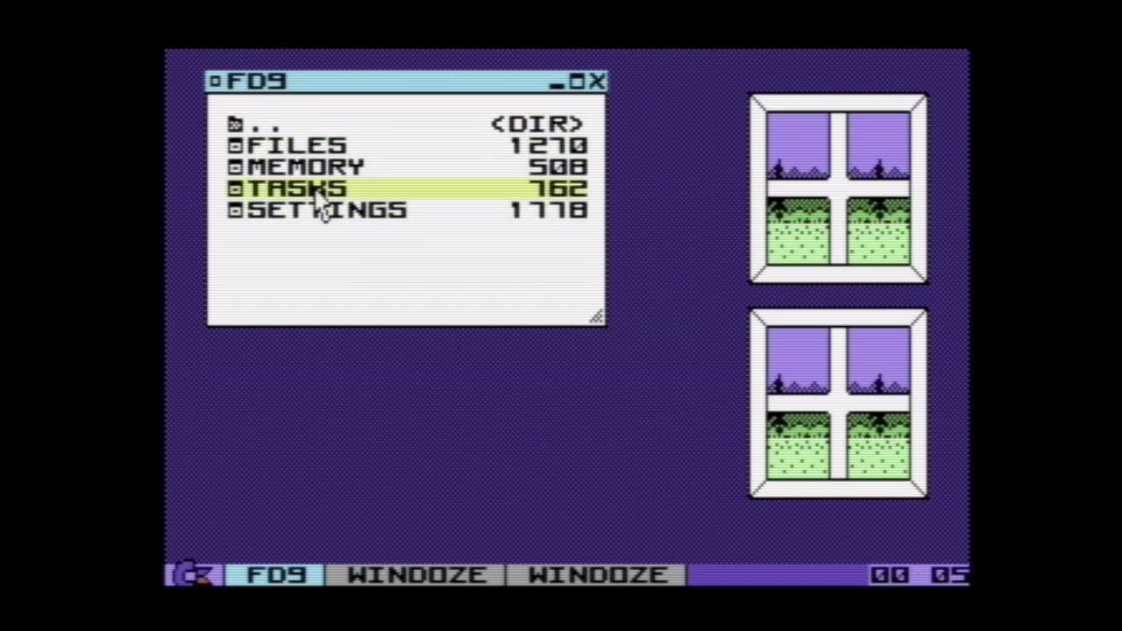
pyautogui.doubleClick(319, 196)
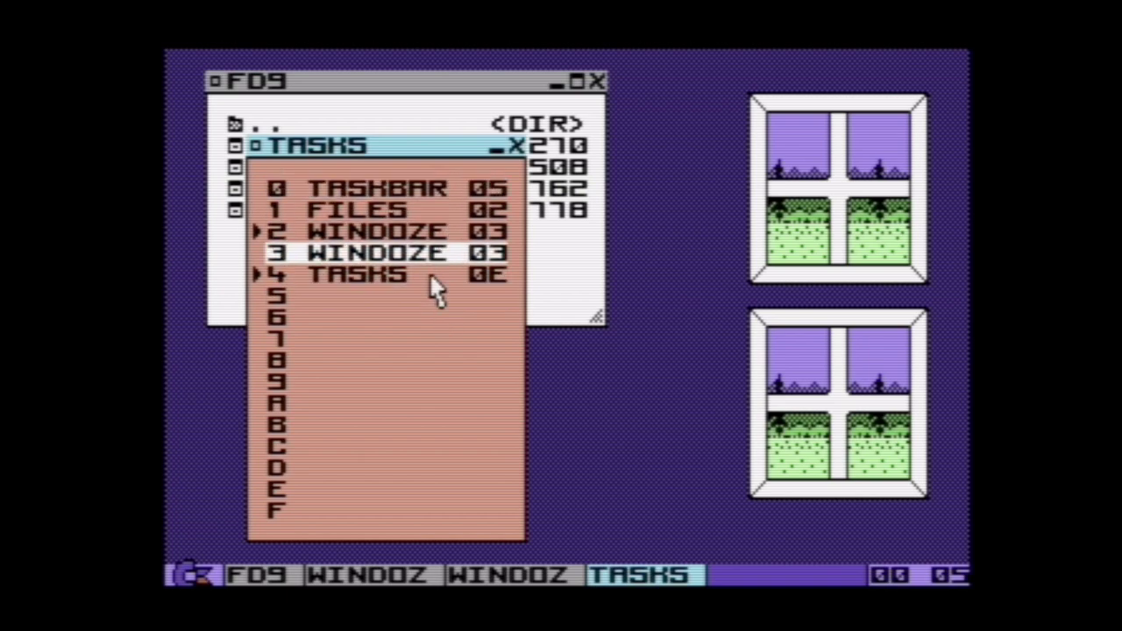
pyautogui.rightClick(390, 256)
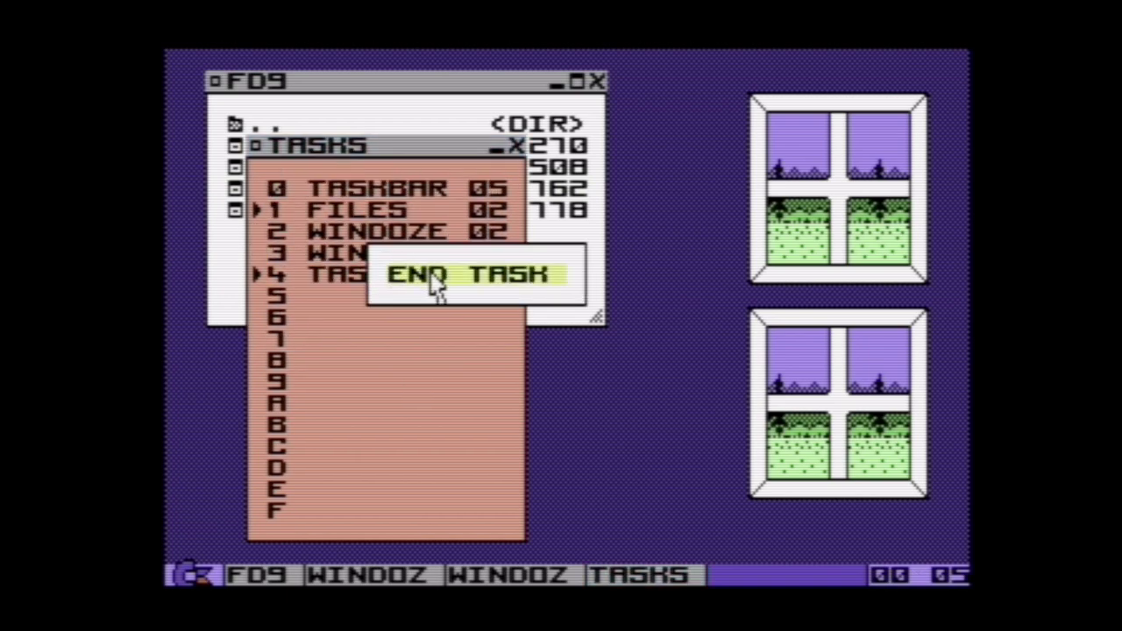
pyautogui.click(432, 275)
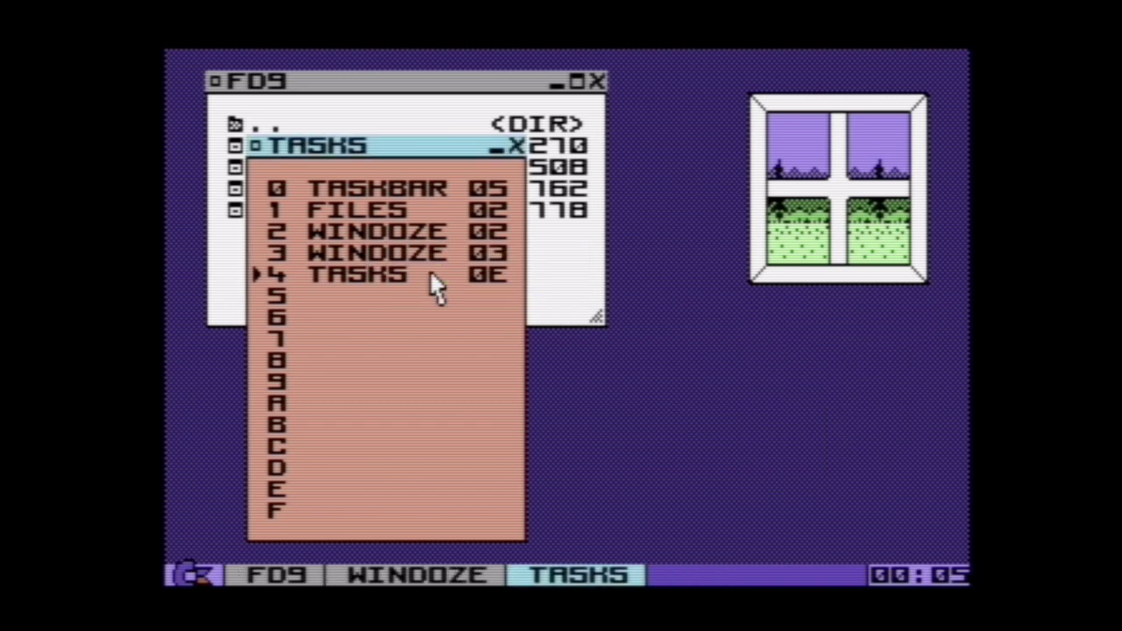
pyautogui.rightClick(366, 246)
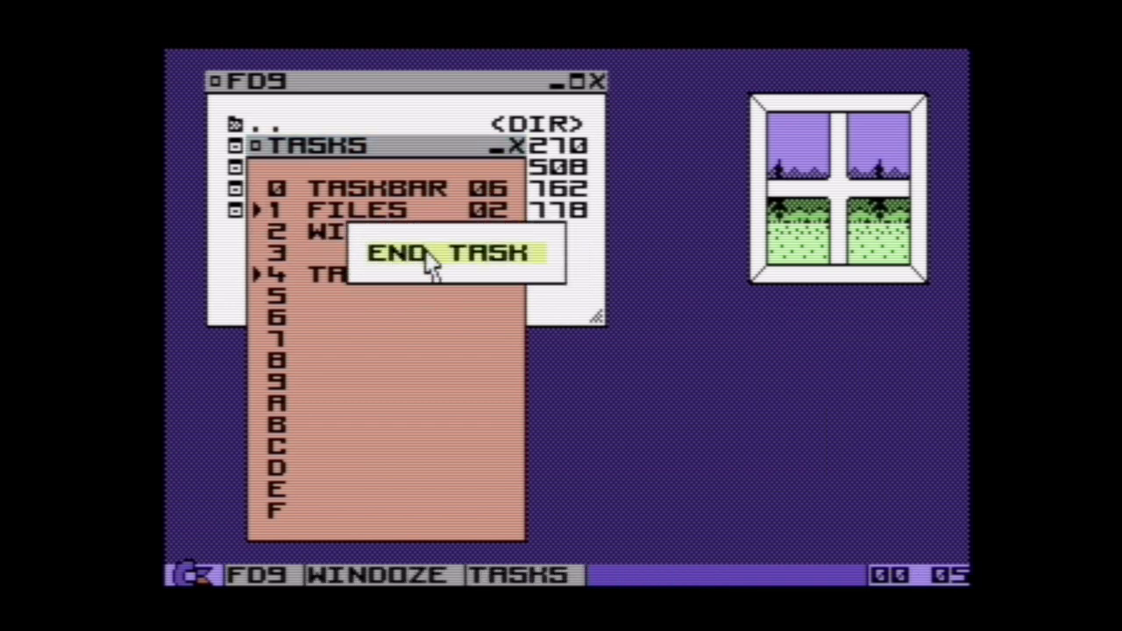
pyautogui.click(431, 261)
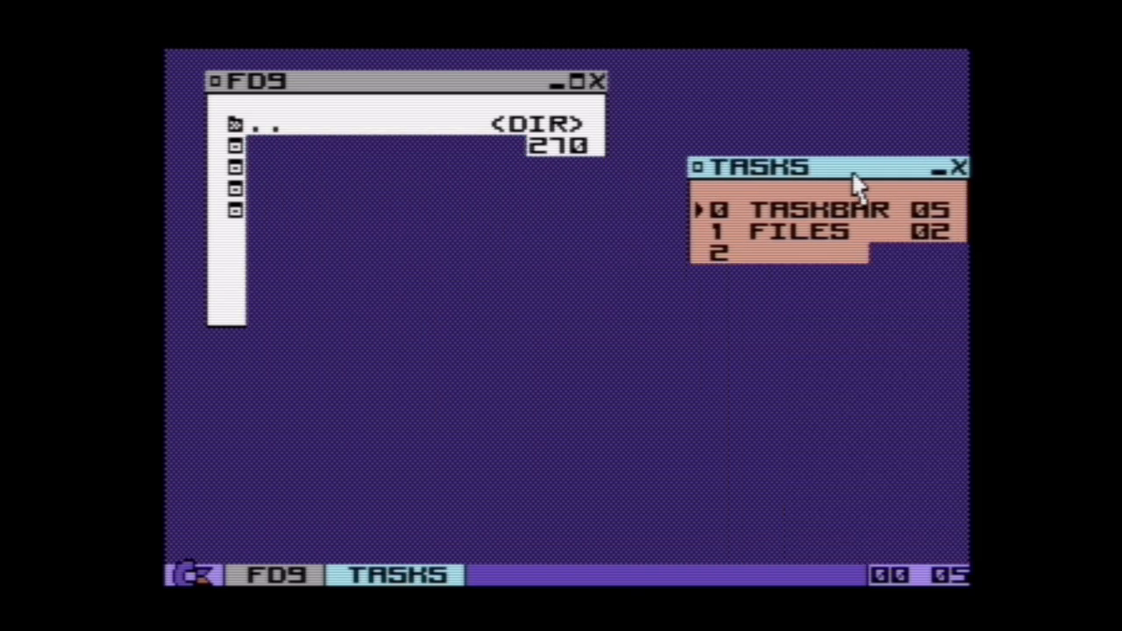